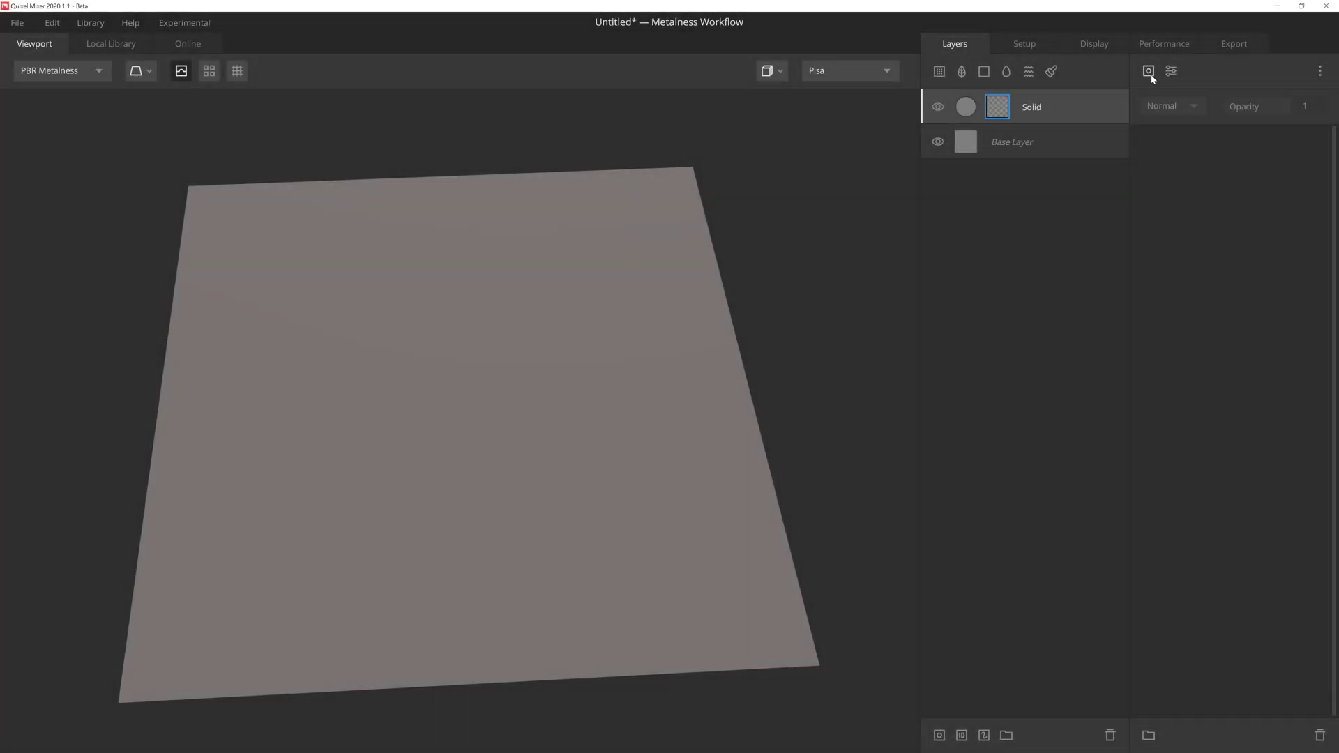
Open the mask component type list for the Solid layer's new mask
{"action": "left_click", "coordinate": [1148, 73]}
{"action": "mouse_move", "coordinate": [1158, 134]}
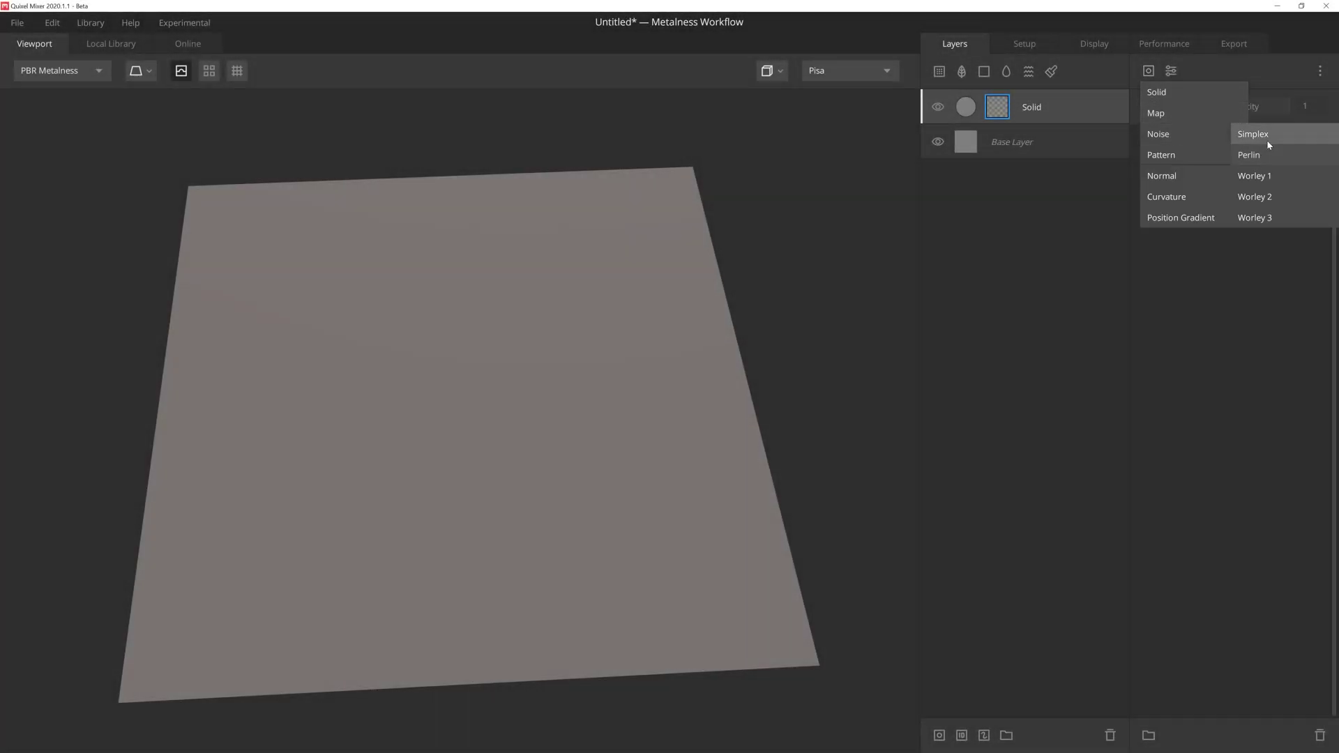
Add a Simplex noise to the mask, preview it in Layer Mask view, and switch to Perlin
{"action": "left_click", "coordinate": [1267, 137]}
{"action": "key", "text": "m"}
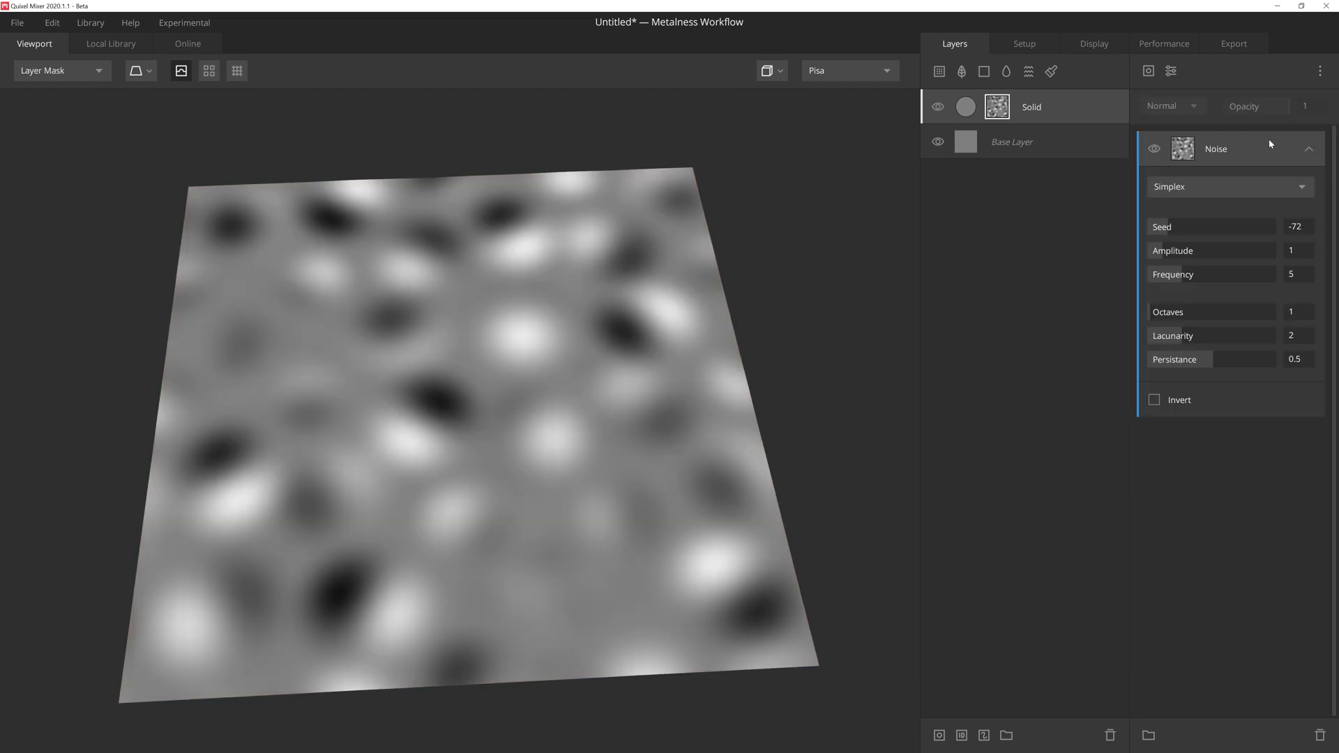
{"action": "left_click", "coordinate": [1259, 186]}
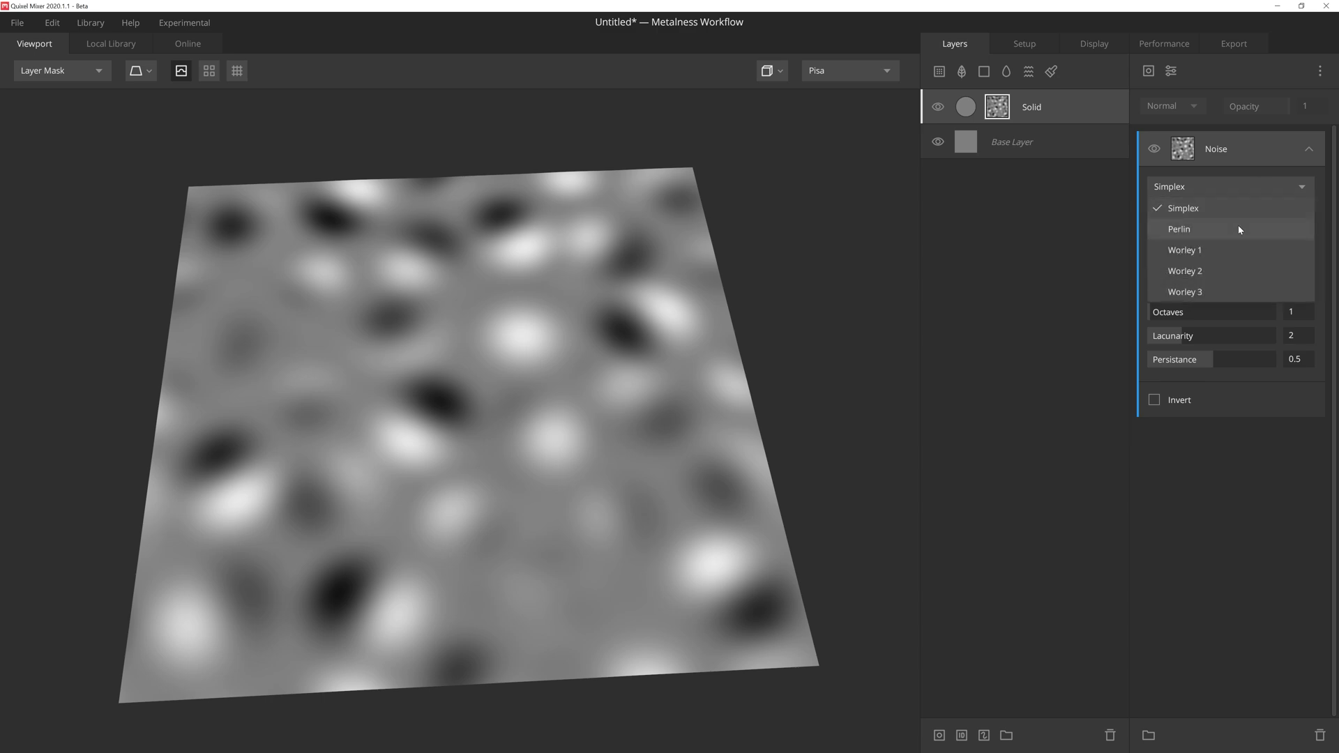
{"action": "left_click", "coordinate": [1237, 228]}
Try the Worley 1, 2 and 3 noise types, return to Perlin, and set seed -69
{"action": "left_click", "coordinate": [1242, 191]}
{"action": "left_click", "coordinate": [1226, 250]}
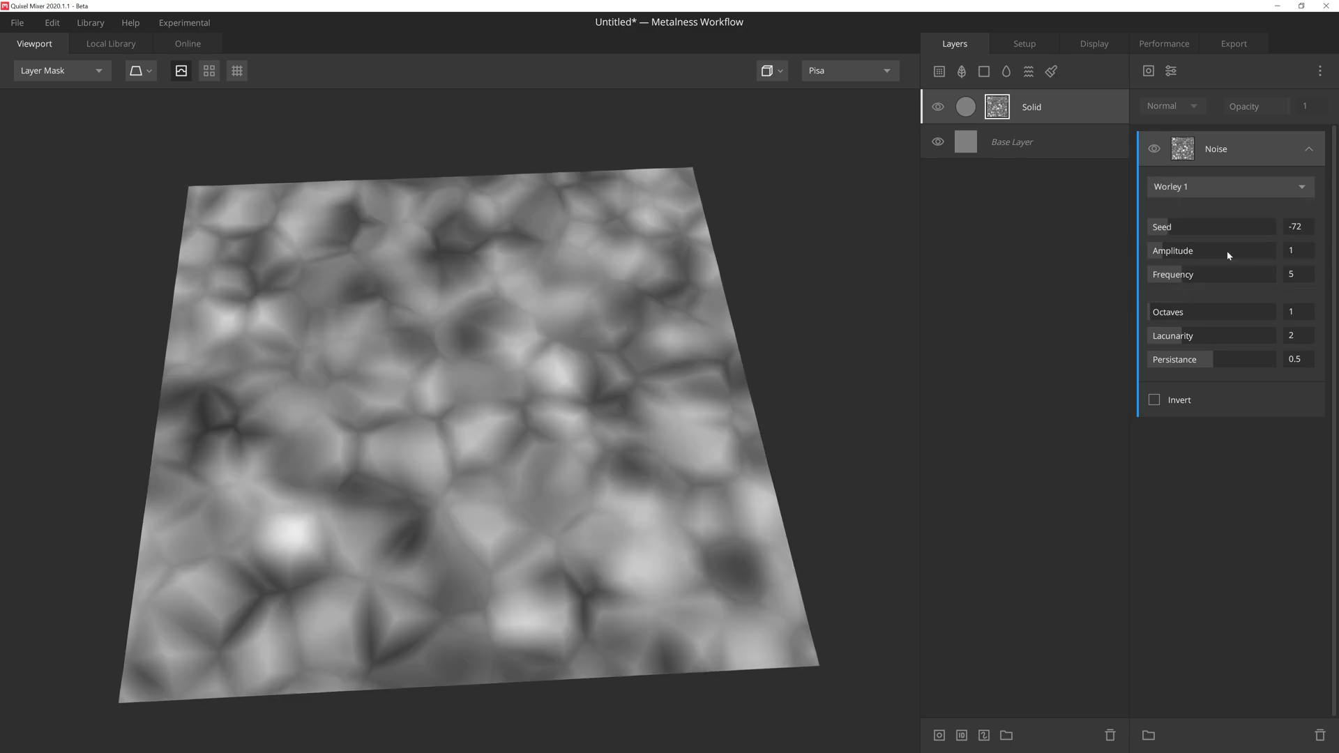
{"action": "left_click", "coordinate": [1229, 188]}
{"action": "left_click", "coordinate": [1212, 267]}
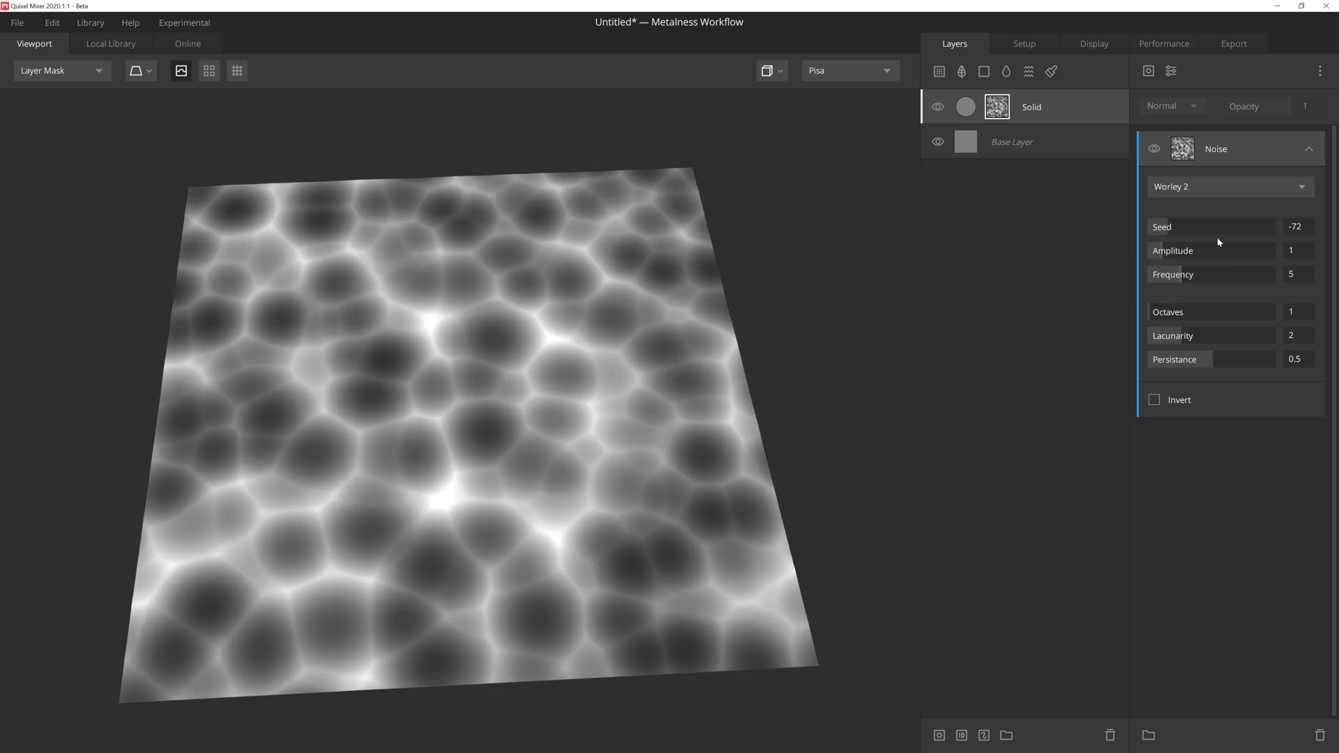
{"action": "left_click", "coordinate": [1216, 189]}
{"action": "left_click", "coordinate": [1208, 291]}
{"action": "left_click", "coordinate": [1212, 189]}
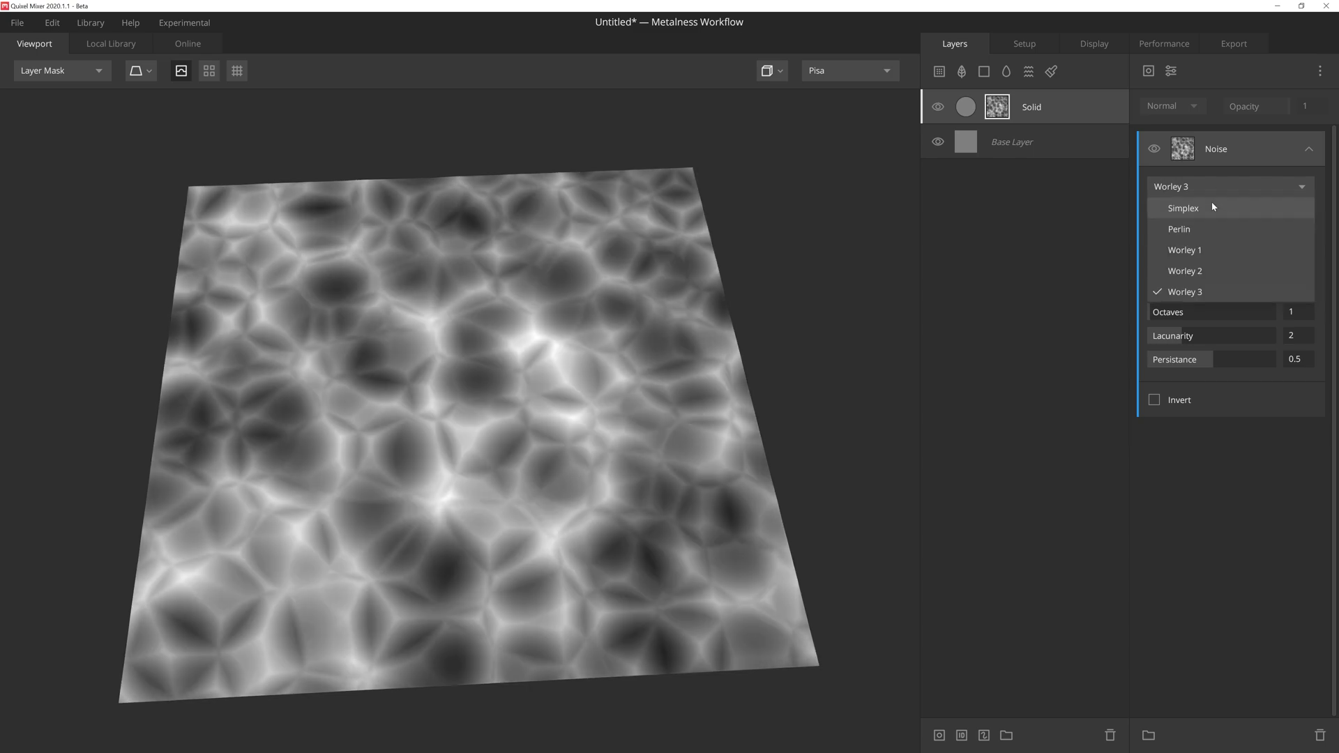
{"action": "left_click", "coordinate": [1205, 224]}
{"action": "mouse_move", "coordinate": [1178, 227]}
{"action": "left_mouse_down"}
{"action": "mouse_move", "coordinate": [1218, 234]}
{"action": "mouse_move", "coordinate": [1169, 234]}
{"action": "left_mouse_up"}
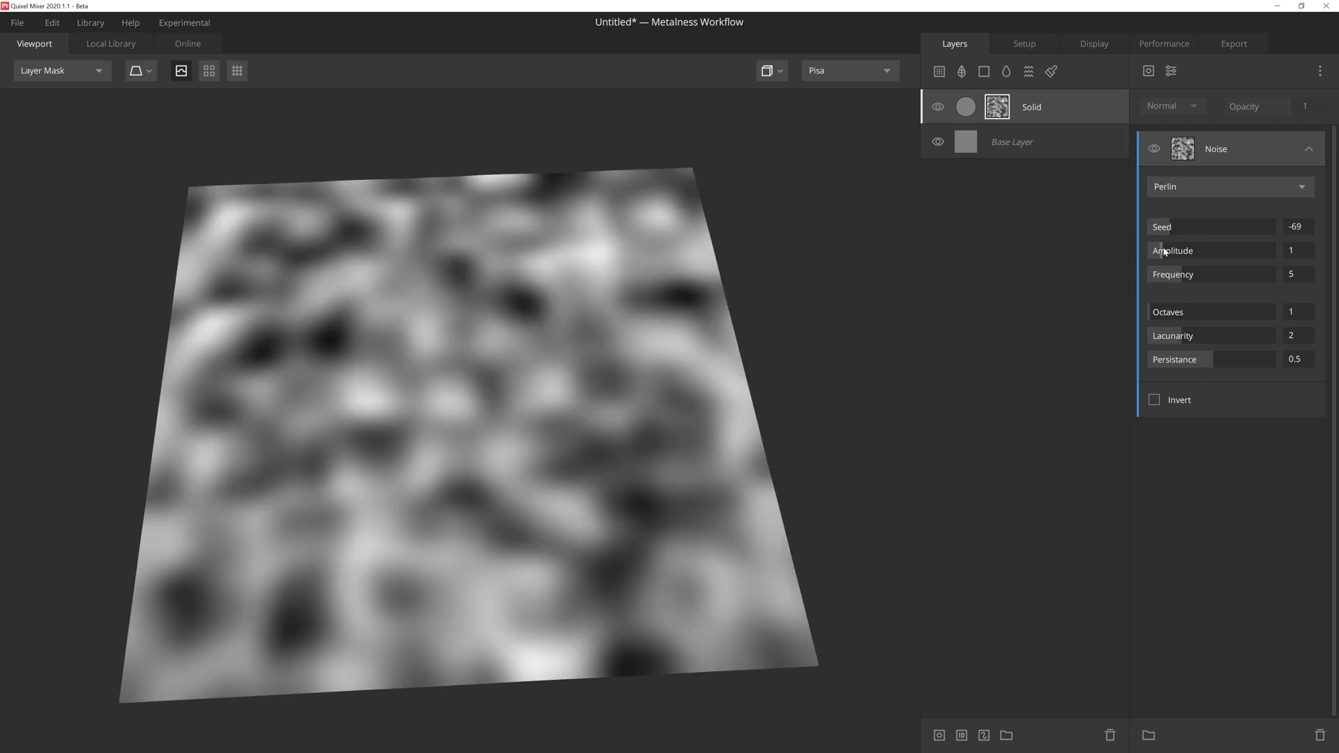
Raise the noise amplitude, set lacunarity to about 2.663, and compare the mask inverted
{"action": "mouse_move", "coordinate": [1161, 251]}
{"action": "left_mouse_down"}
{"action": "mouse_move", "coordinate": [1275, 251]}
{"action": "mouse_move", "coordinate": [1180, 252]}
{"action": "mouse_move", "coordinate": [1196, 276]}
{"action": "mouse_move", "coordinate": [1162, 274]}
{"action": "mouse_move", "coordinate": [1275, 277]}
{"action": "left_mouse_up"}
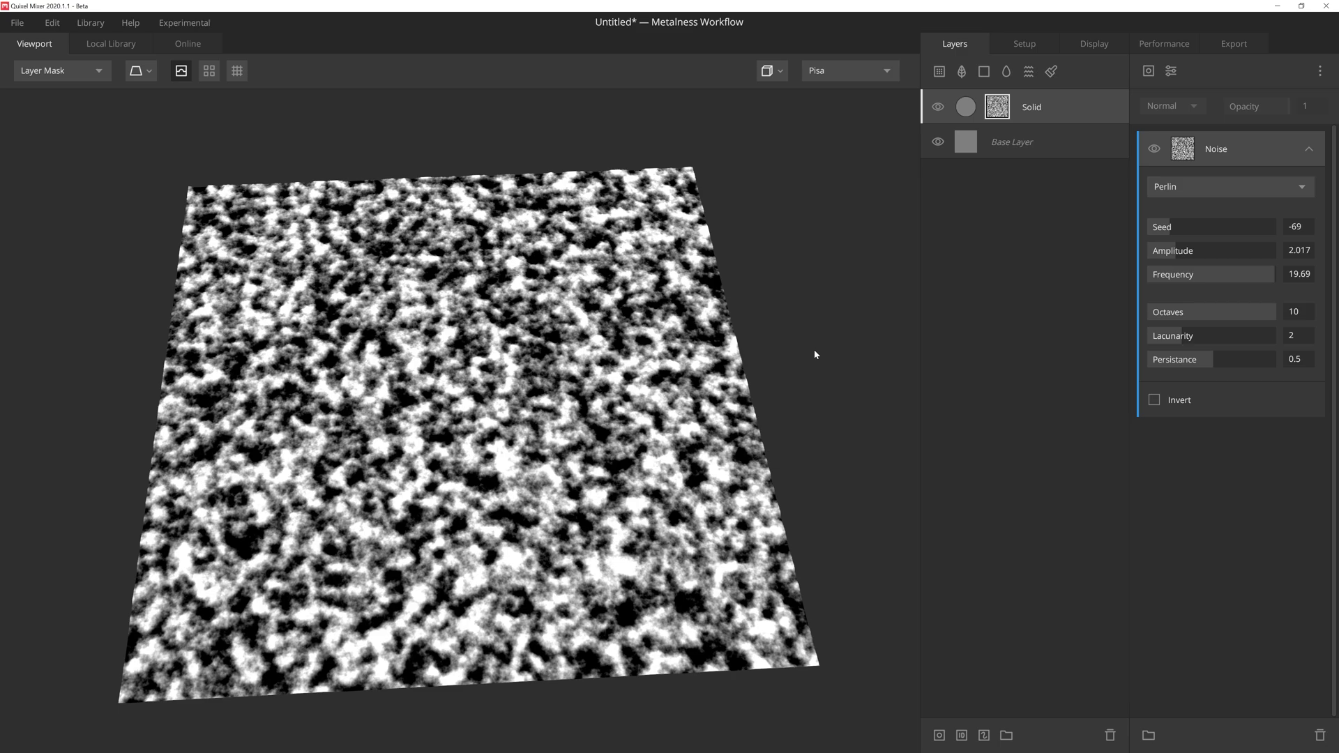
{"action": "mouse_move", "coordinate": [1178, 336]}
{"action": "left_mouse_down"}
{"action": "mouse_move", "coordinate": [1264, 336]}
{"action": "mouse_move", "coordinate": [1222, 336]}
{"action": "mouse_move", "coordinate": [1271, 360]}
{"action": "mouse_move", "coordinate": [1200, 360]}
{"action": "left_mouse_up"}
{"action": "left_click", "coordinate": [1213, 360]}
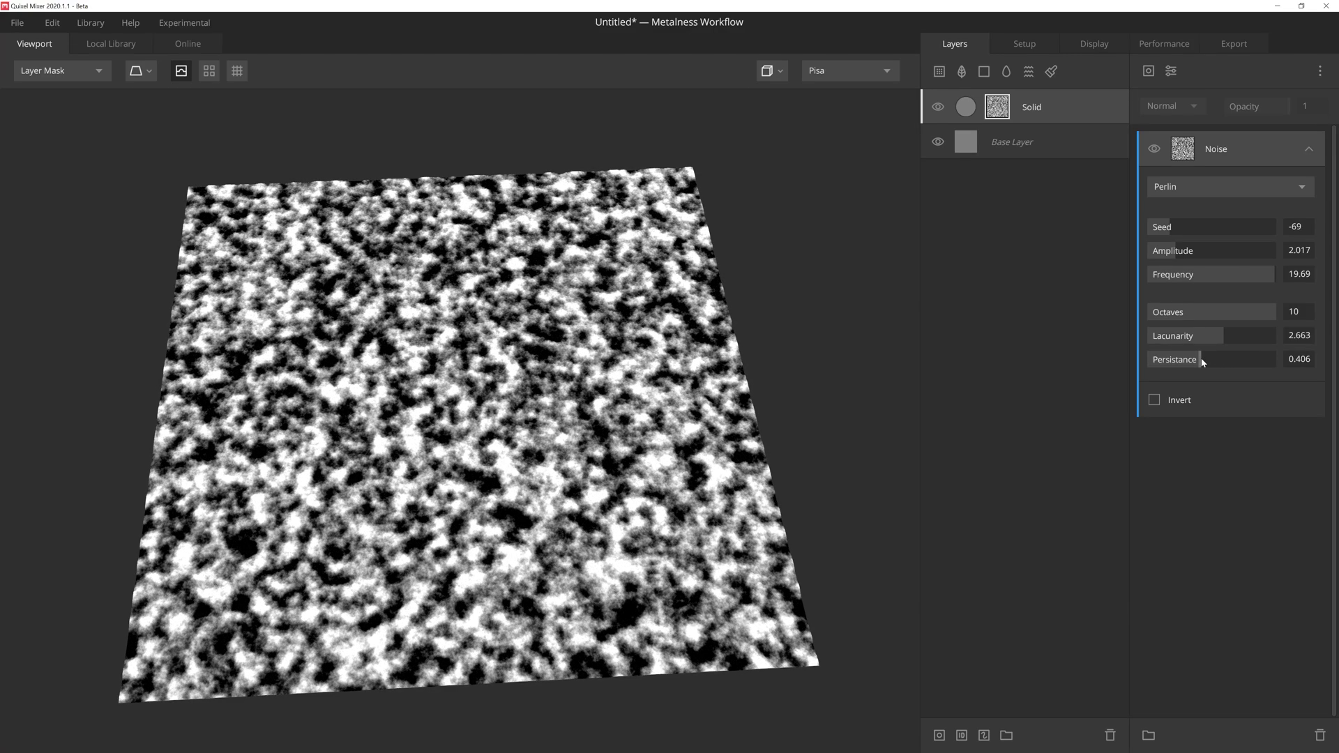
{"action": "left_click", "coordinate": [1154, 400]}
{"action": "left_click", "coordinate": [1155, 400]}
Try the Simplex, Worley 1 and Worley 2 noise types, then settle on Worley 3
{"action": "left_click", "coordinate": [1219, 185]}
{"action": "left_click", "coordinate": [1220, 188]}
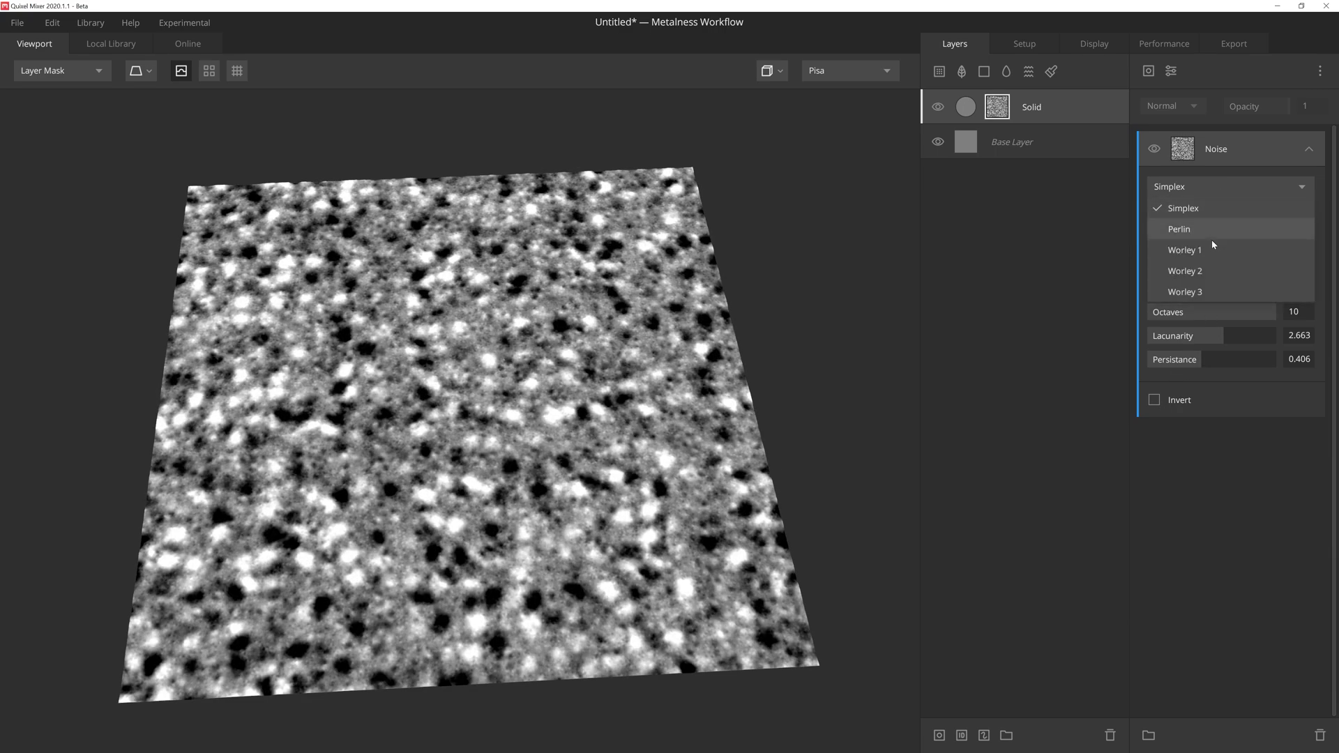
{"action": "left_click", "coordinate": [1210, 246]}
{"action": "left_click", "coordinate": [1223, 196]}
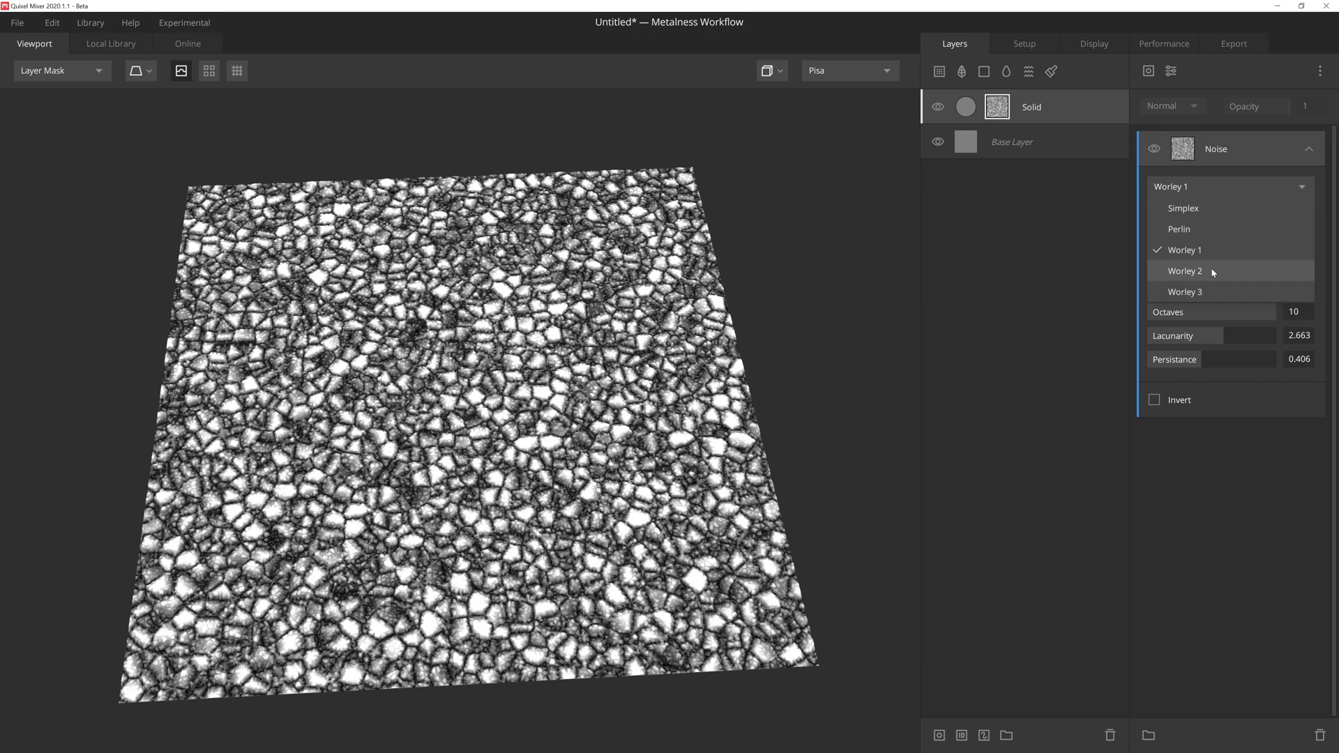
{"action": "left_click", "coordinate": [1210, 271]}
{"action": "left_click", "coordinate": [1224, 189]}
{"action": "left_click", "coordinate": [1215, 286]}
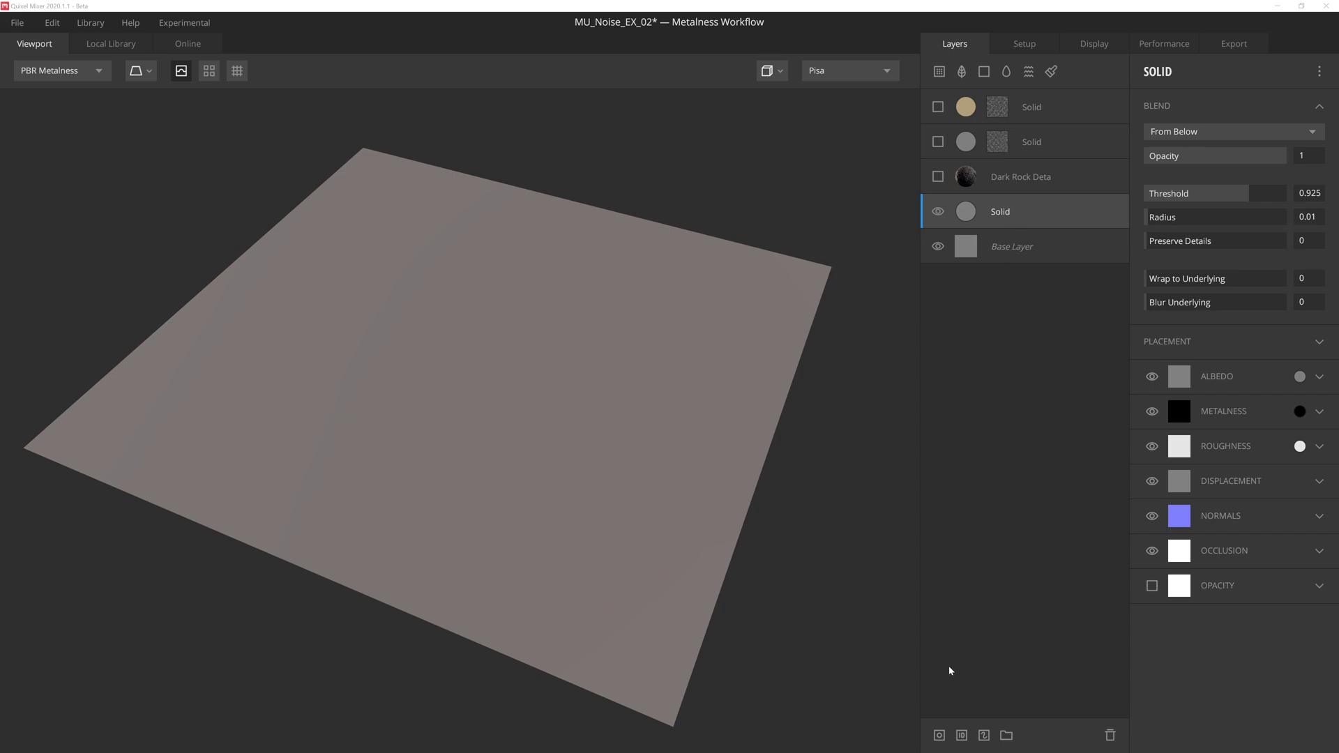
Add an empty mask to the visible Solid layer in MU_Noise_EX_02
{"action": "left_click", "coordinate": [939, 735]}
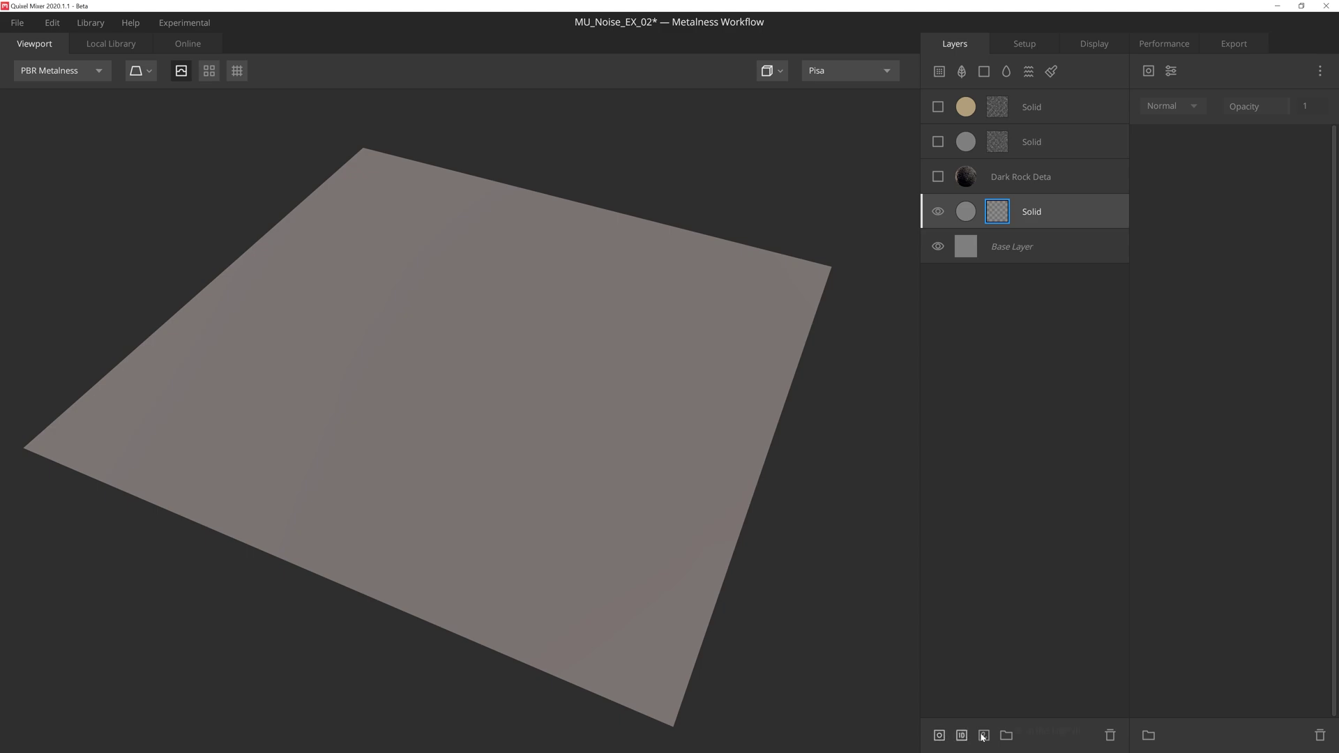
Add a Worley 3 noise mask: amplitude 0.801, frequency 4.448, ten octaves, lacunarity about 1.765
{"action": "left_click", "coordinate": [1148, 70]}
{"action": "mouse_move", "coordinate": [1158, 134]}
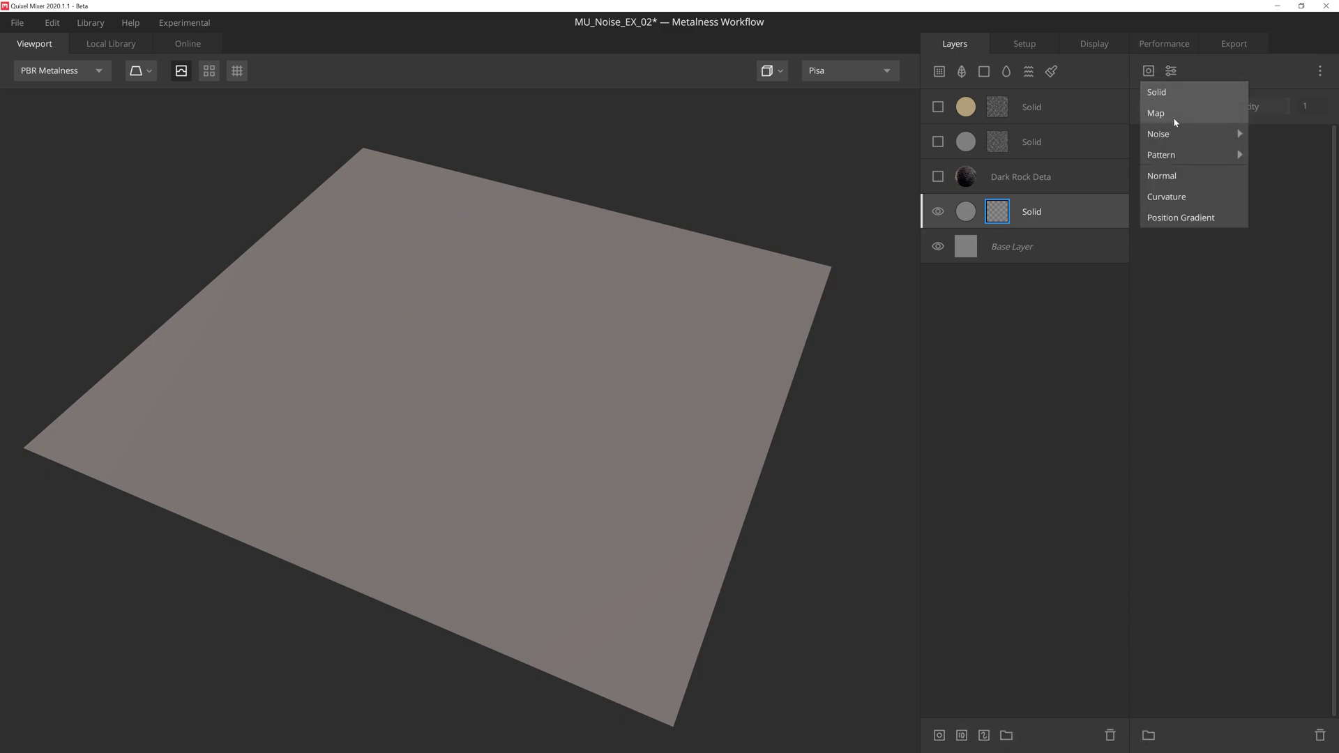
{"action": "left_click", "coordinate": [1258, 217]}
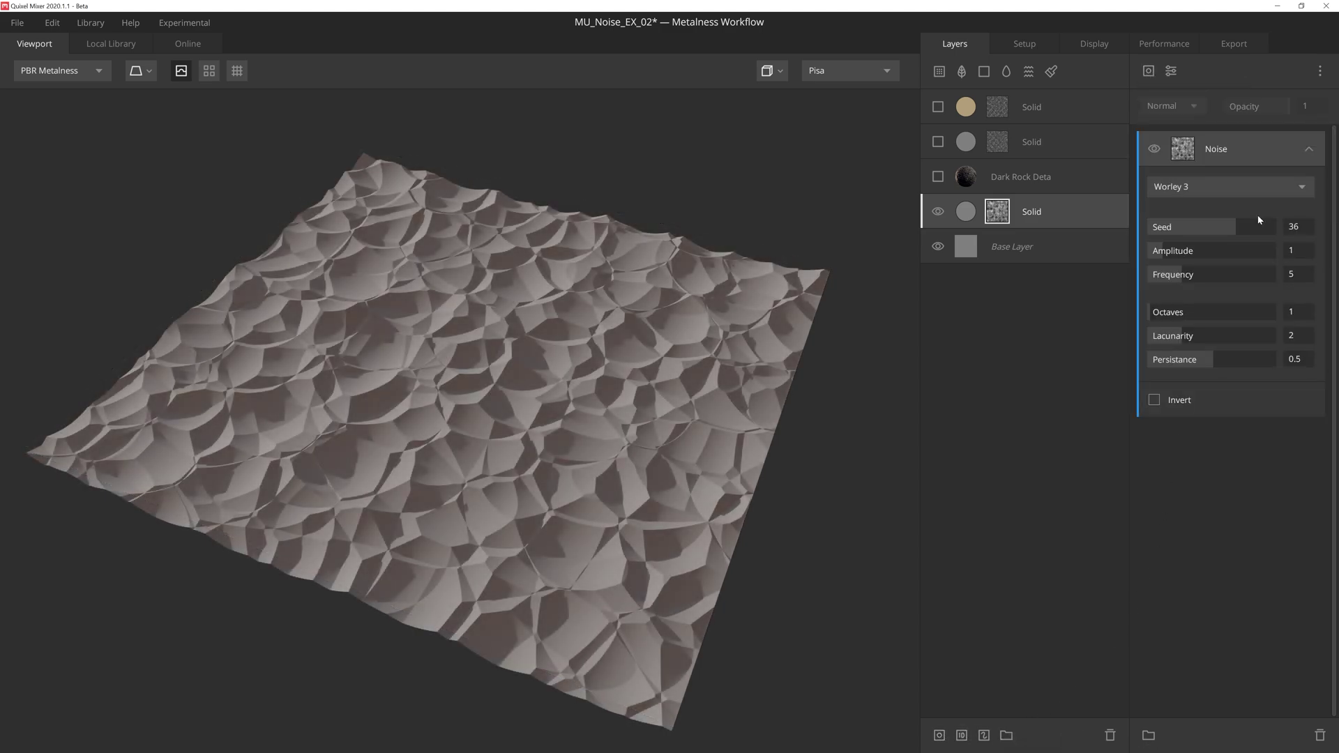
{"action": "left_click_drag", "start_coordinate": [1159, 252], "coordinate": [1177, 274]}
{"action": "left_click", "coordinate": [1181, 274]}
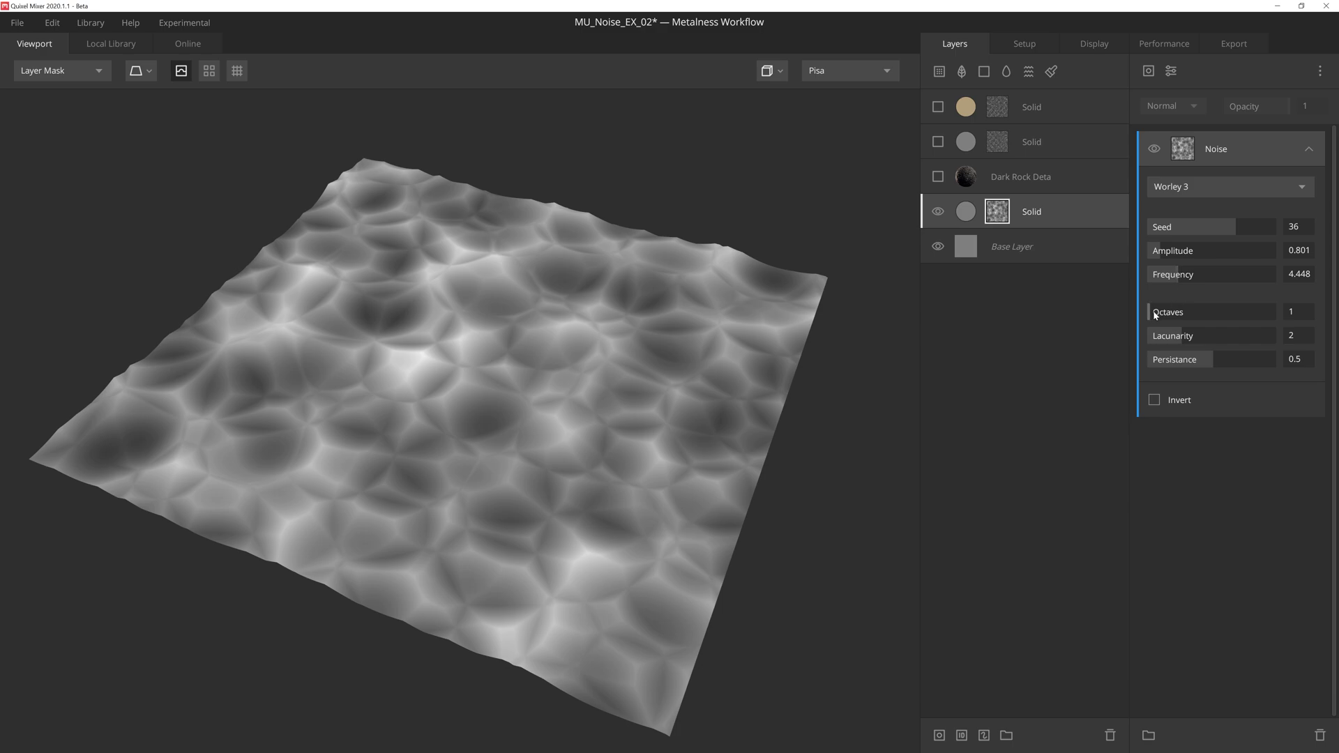
{"action": "left_click_drag", "start_coordinate": [1154, 313], "coordinate": [1214, 315]}
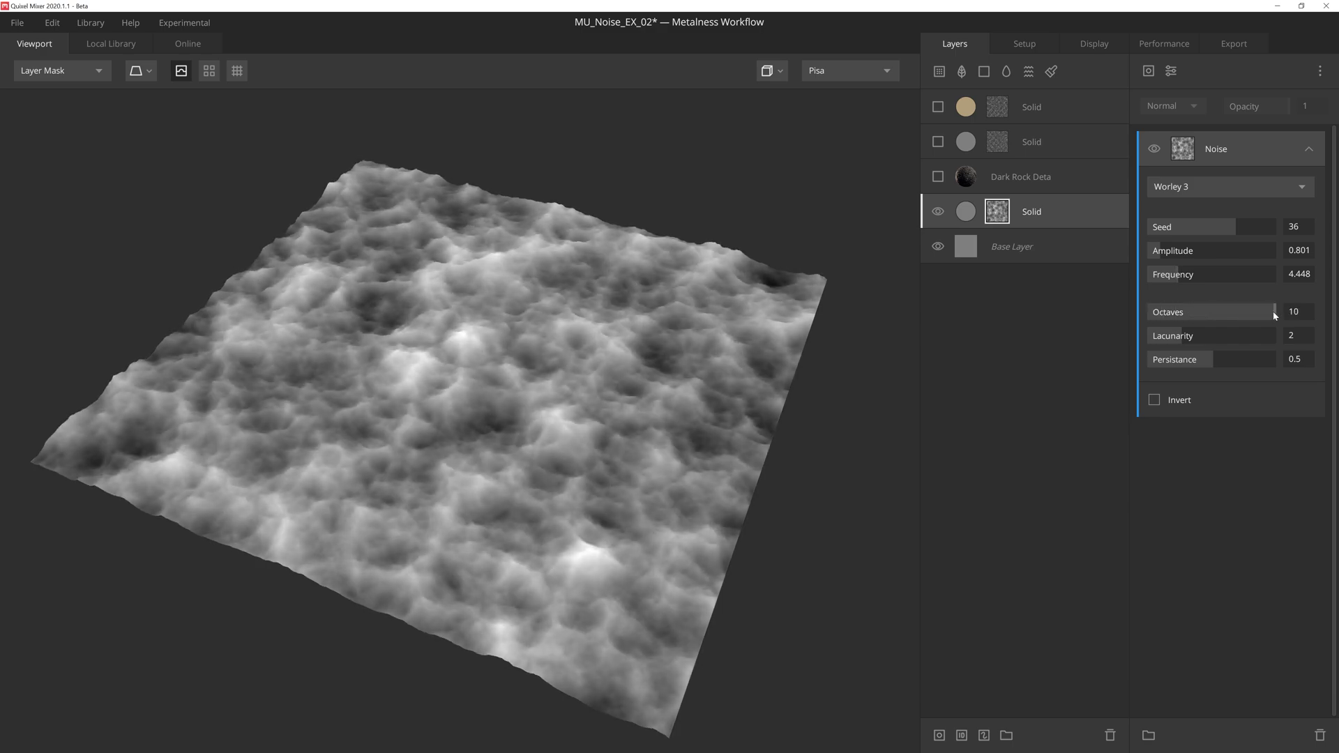
{"action": "left_click_drag", "start_coordinate": [1186, 337], "coordinate": [1176, 337]}
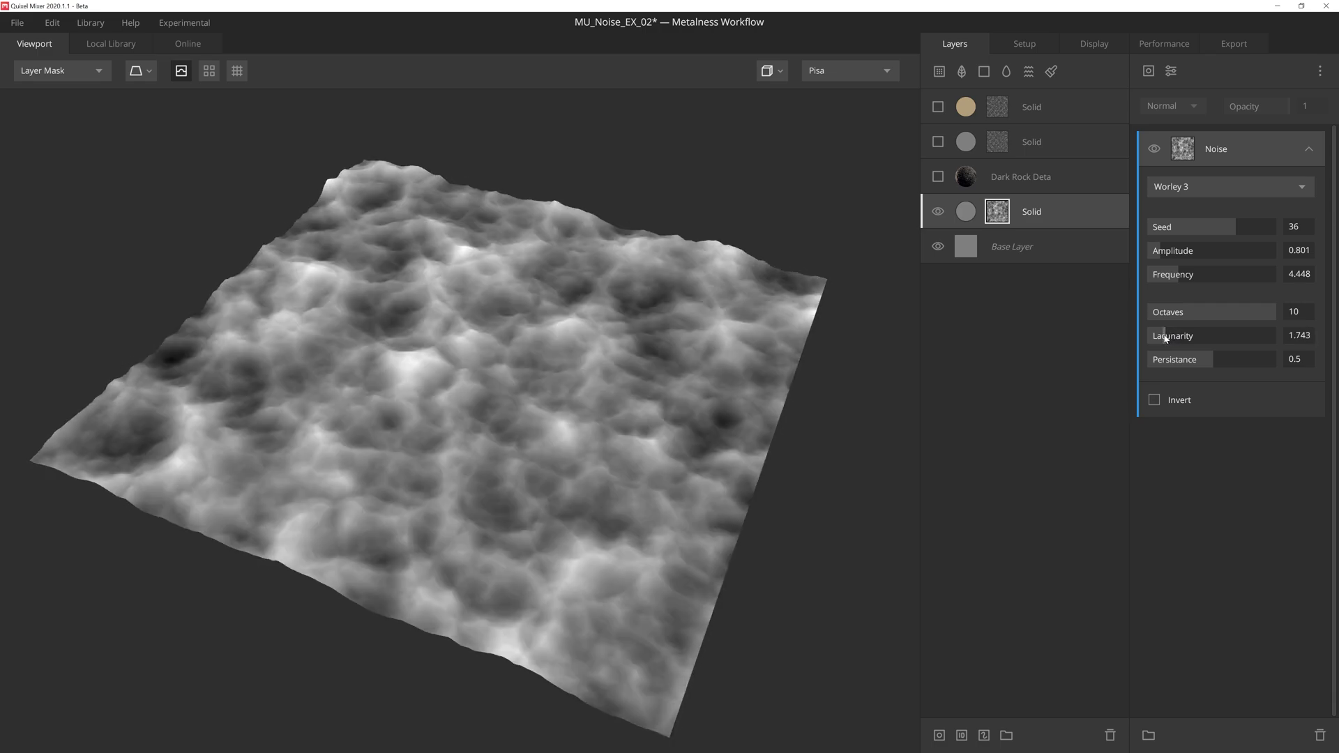
{"action": "left_click_drag", "start_coordinate": [1176, 337], "coordinate": [1167, 337]}
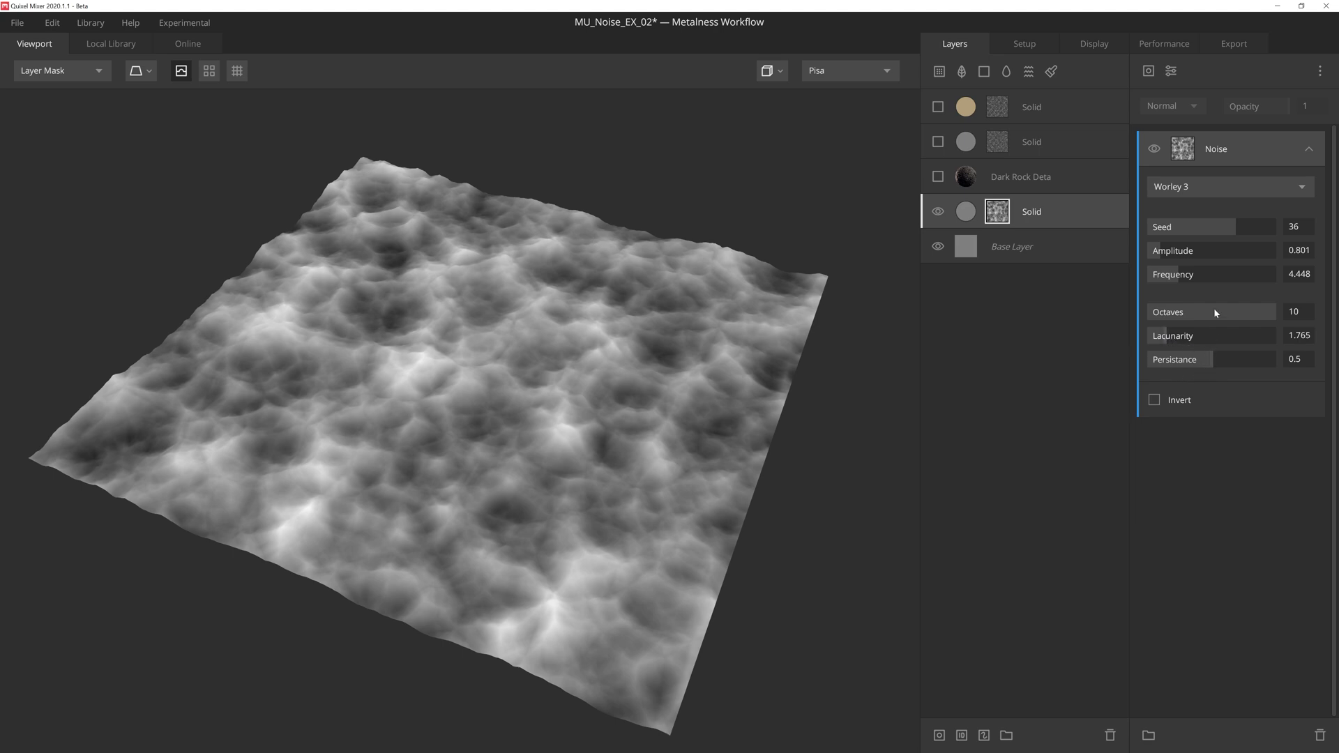
Add a Gradient Remap with range 0.163–0.885 and return to the shaded material view
{"action": "left_click", "coordinate": [1172, 71]}
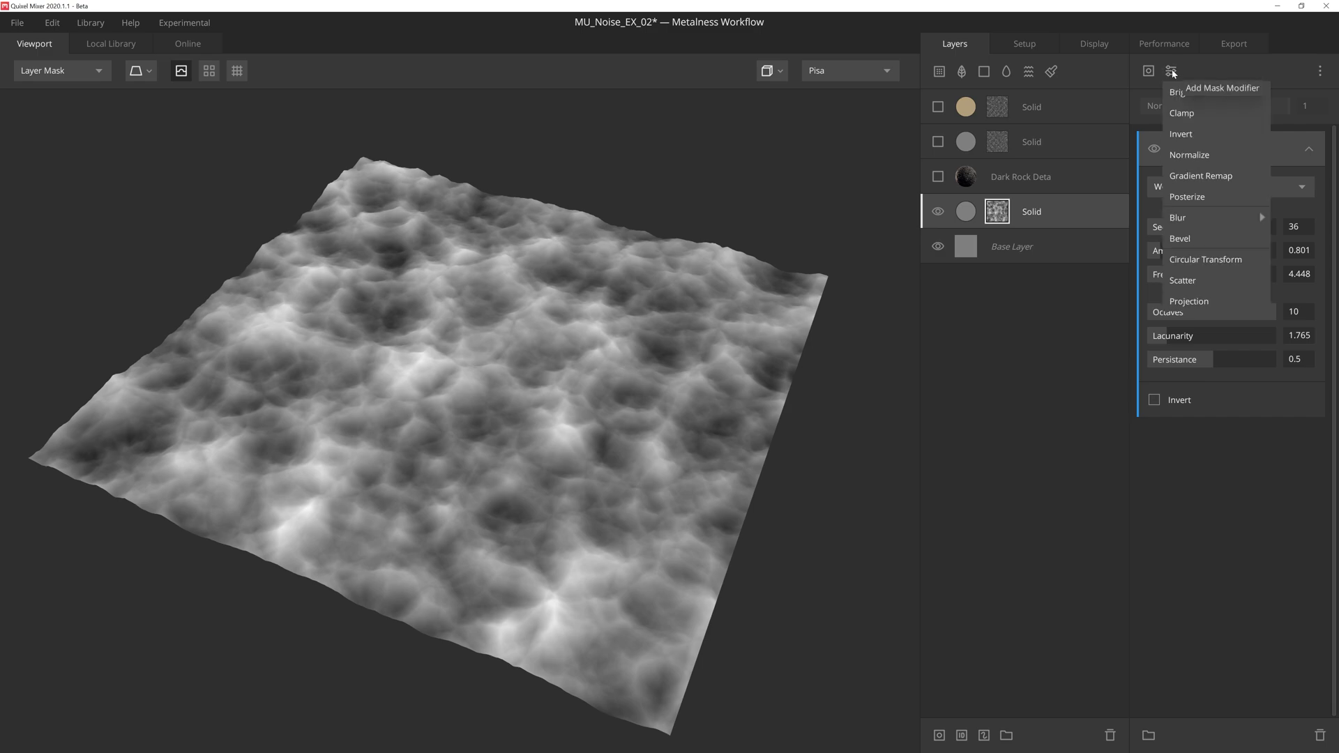
{"action": "left_click", "coordinate": [1208, 176]}
{"action": "left_click_drag", "start_coordinate": [1148, 170], "coordinate": [1227, 172]}
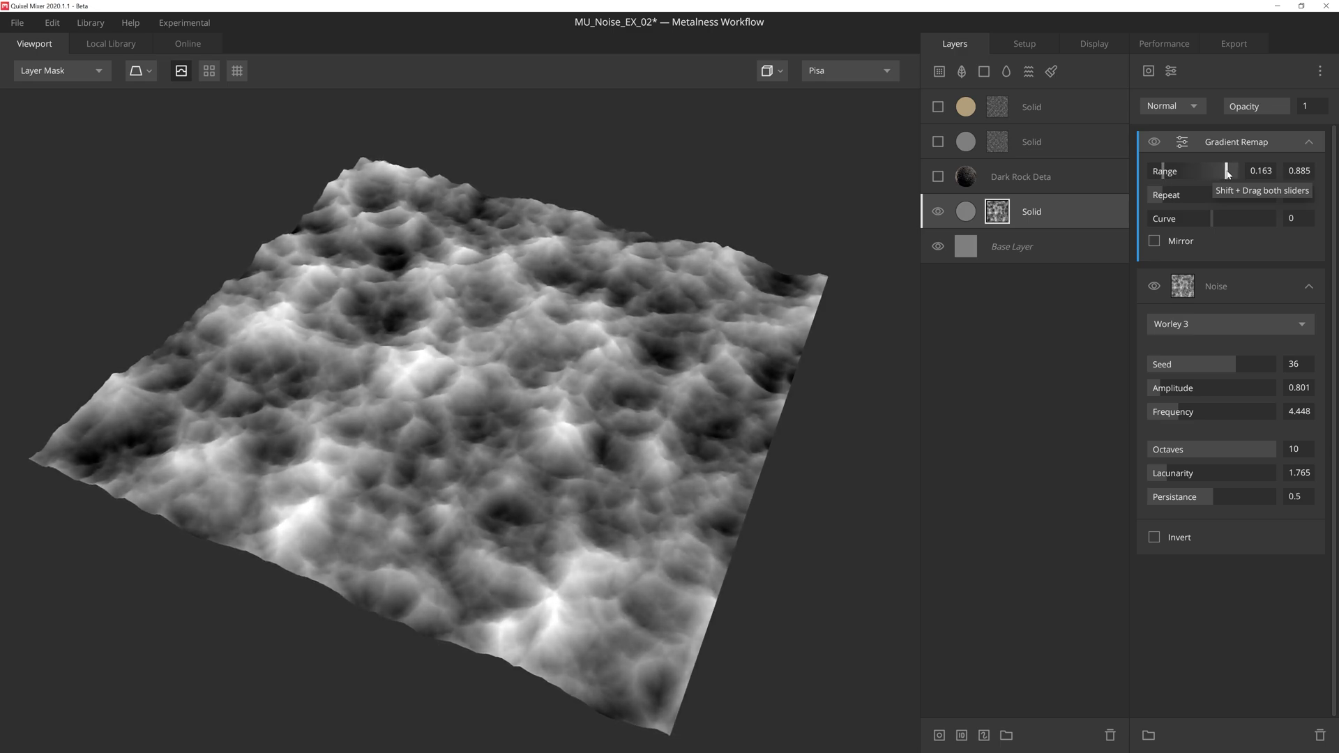
{"action": "key", "text": "Escape"}
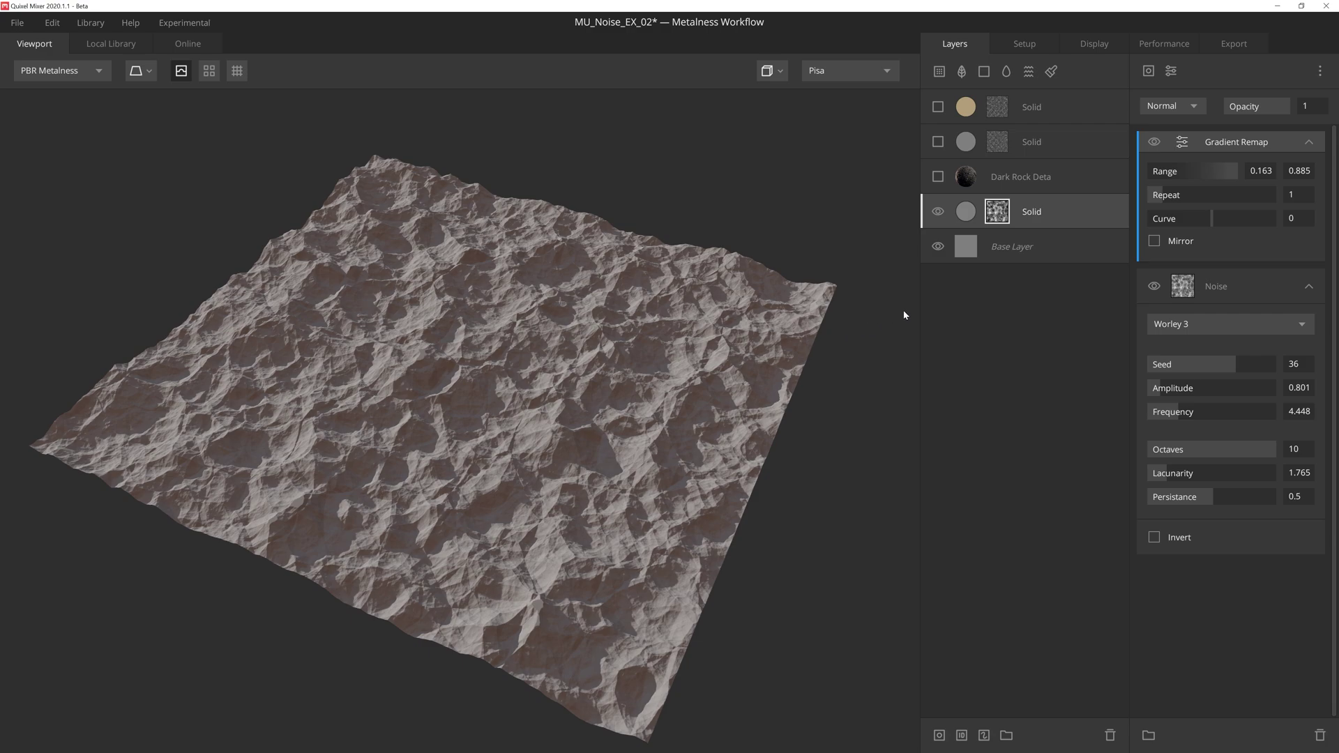
Show the Dark Rock Deta layer and both top Solid layers, viewed from a low grazing angle
{"action": "left_click", "coordinate": [937, 176]}
{"action": "left_click", "coordinate": [937, 142]}
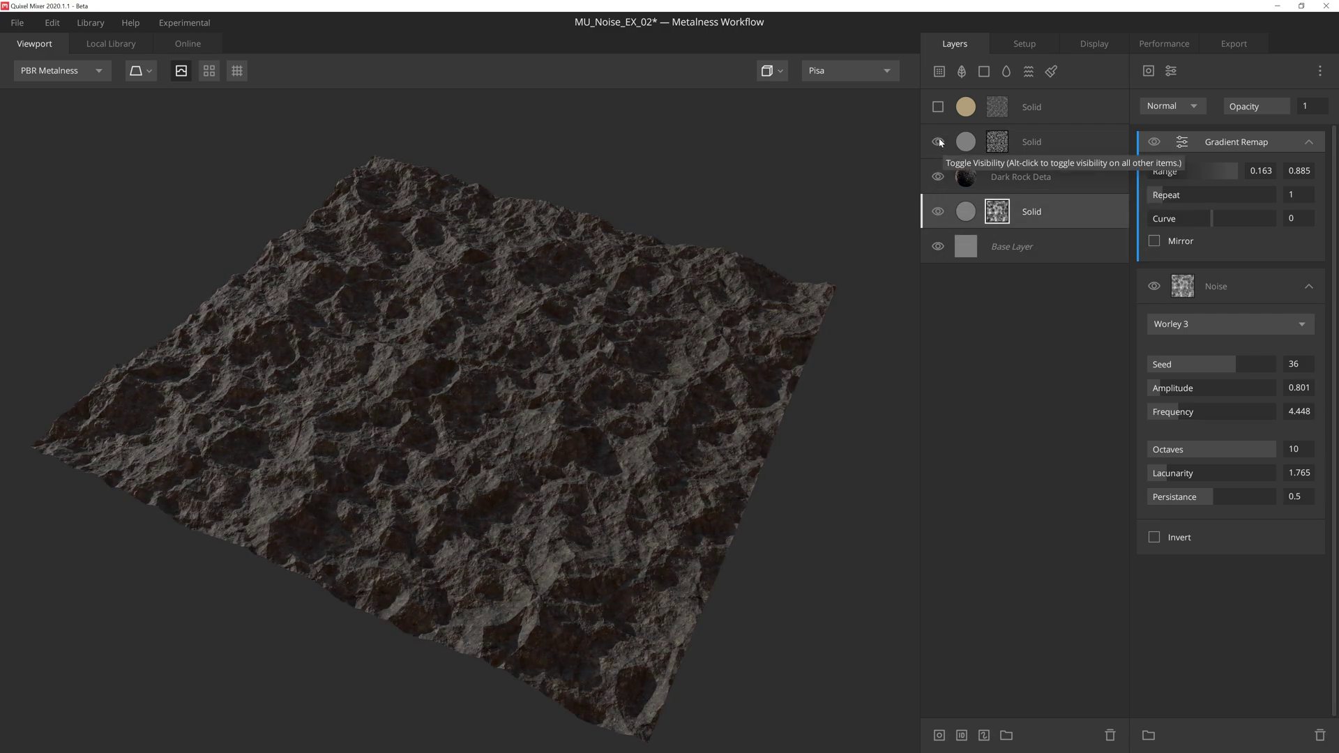
{"action": "left_click", "coordinate": [937, 107]}
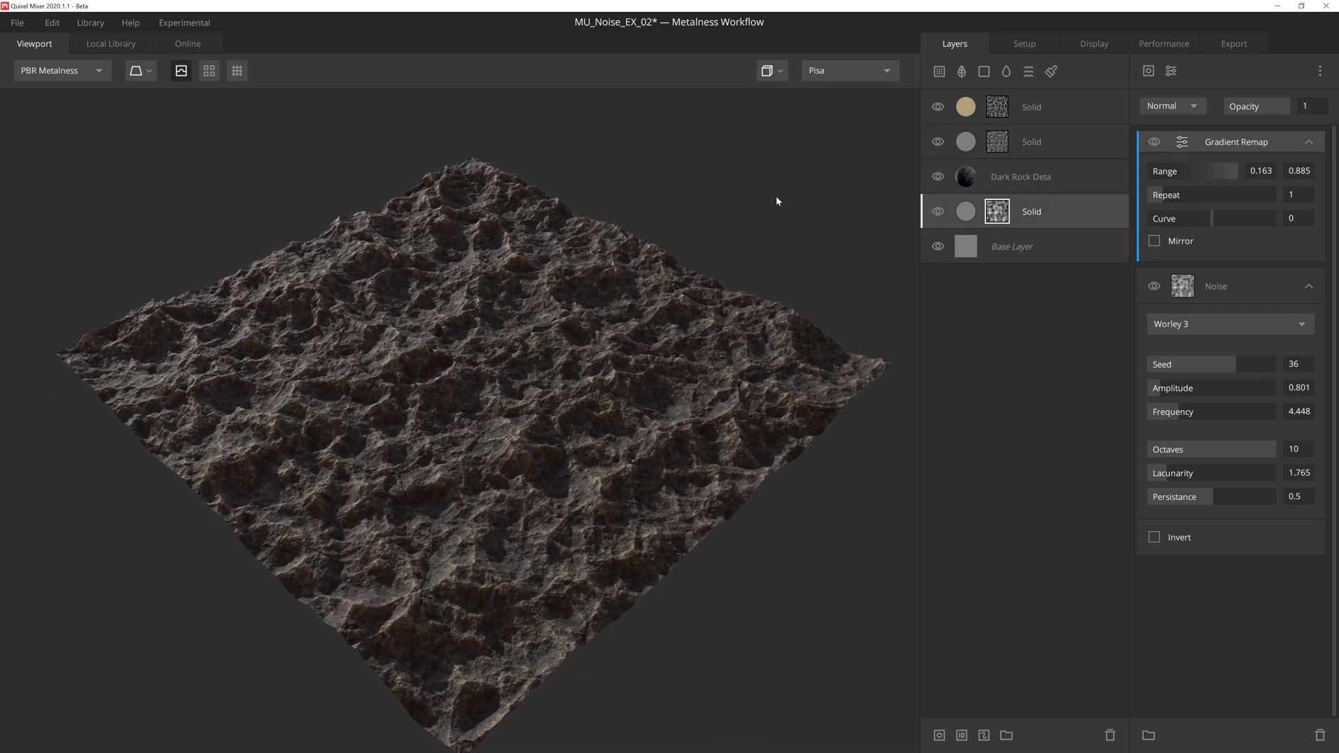
{"action": "scroll", "coordinate": [760, 228], "scroll_direction": "up", "scroll_amount": 5}
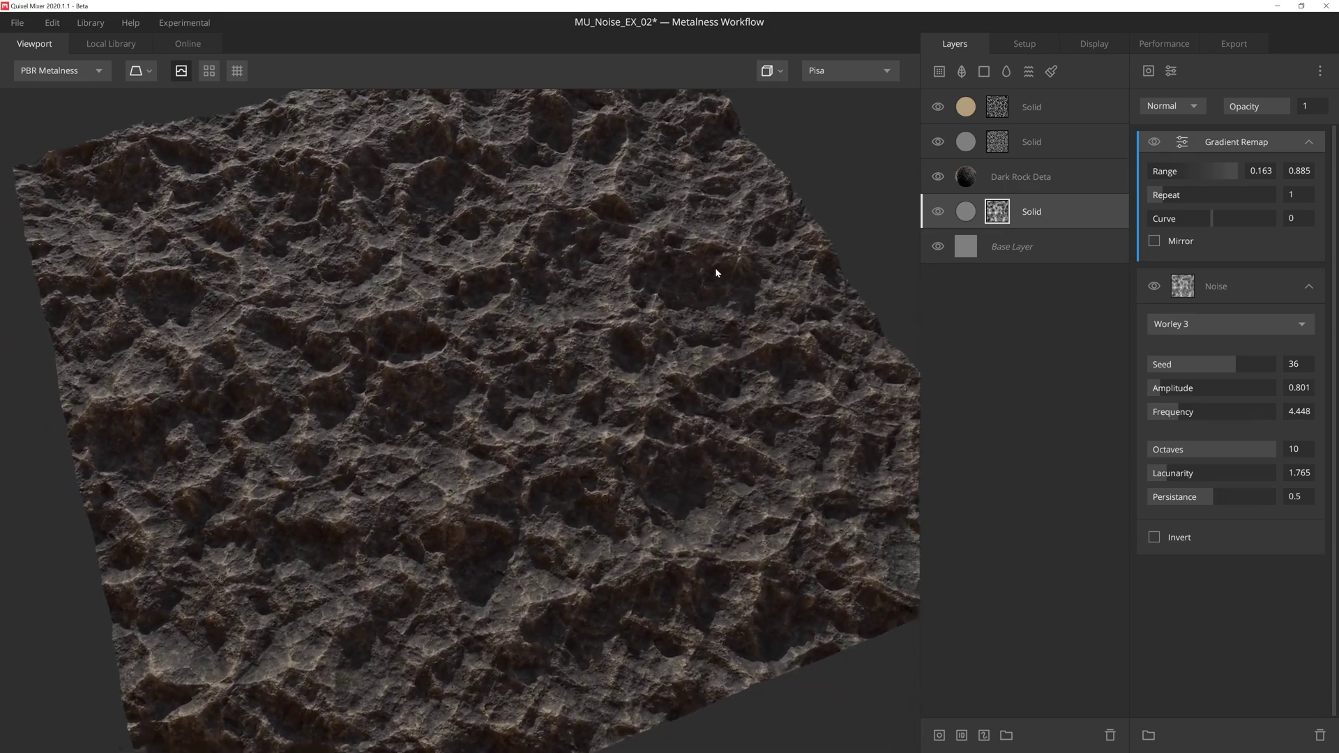
{"action": "left_click_drag", "start_coordinate": [715, 272], "coordinate": [800, 217]}
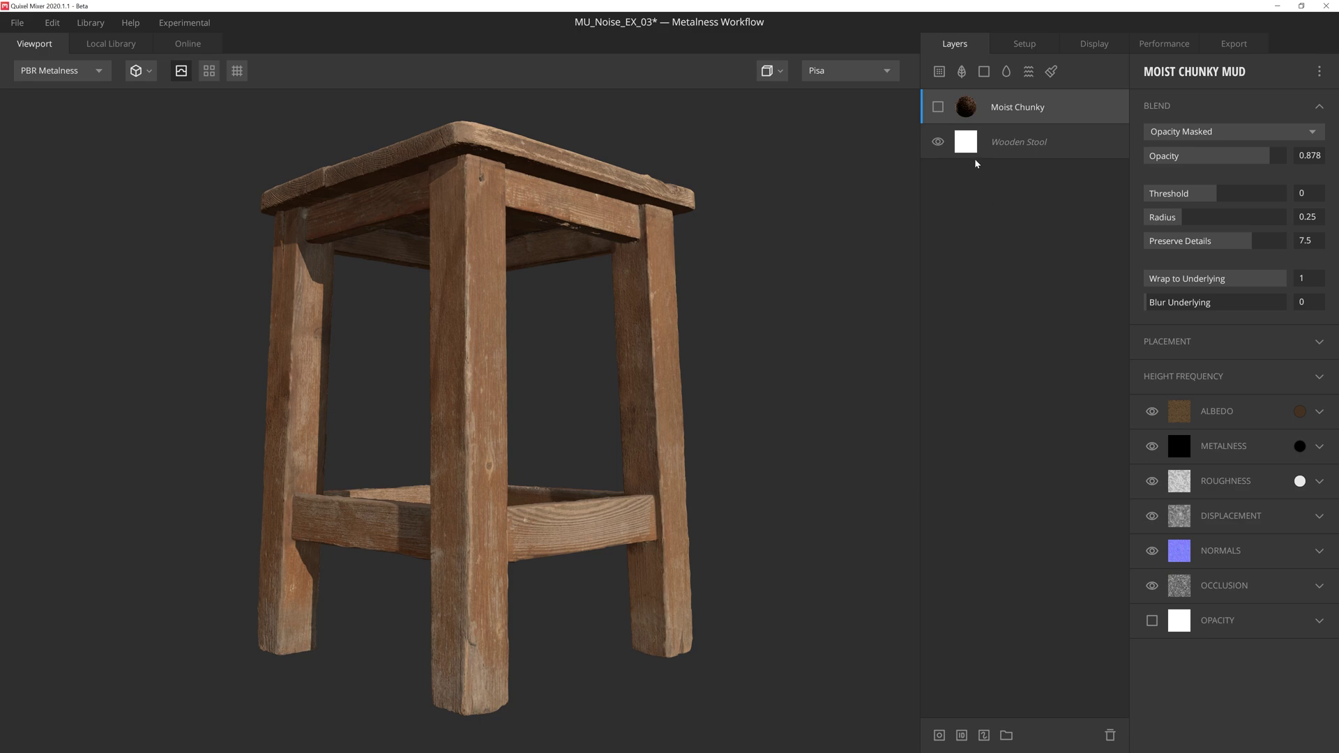
Show Moist Chunky Mud and mask it with an inverted Position Gradient spanning 0.147–0.46
{"action": "left_click", "coordinate": [939, 108]}
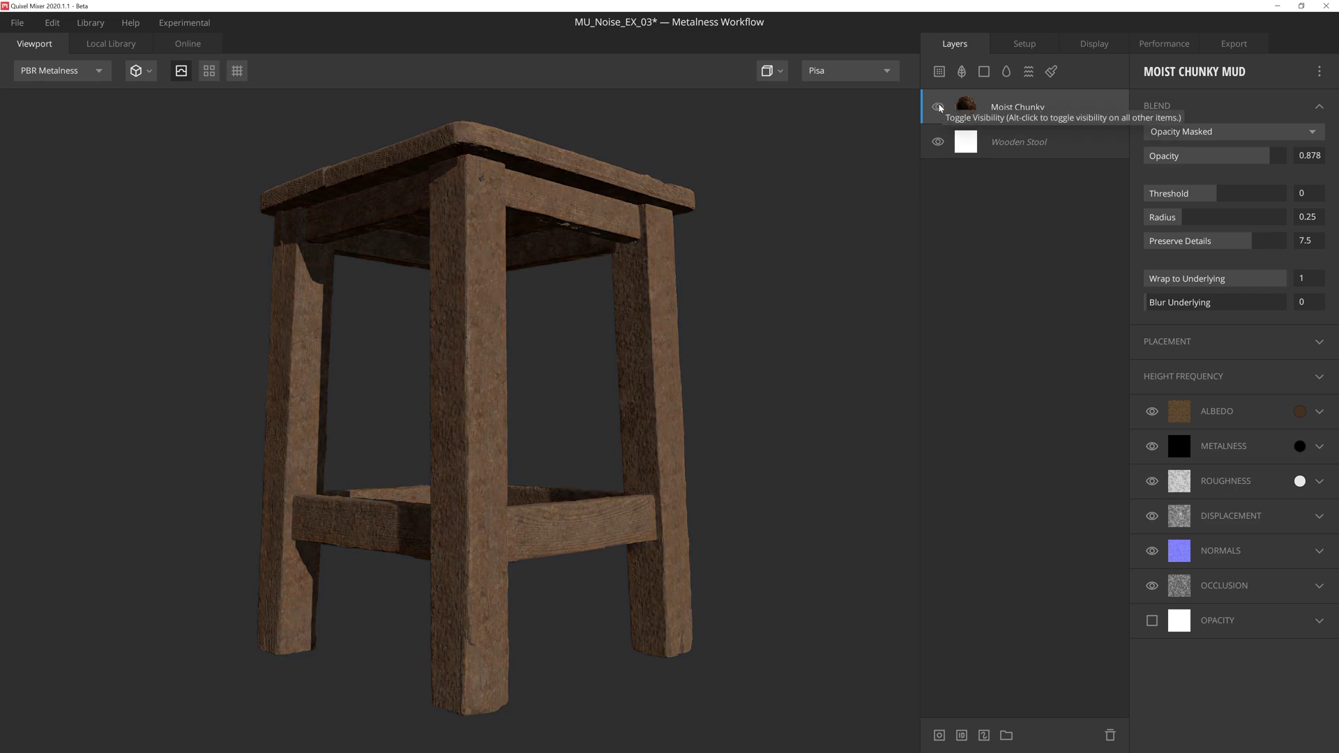
{"action": "left_click", "coordinate": [939, 735]}
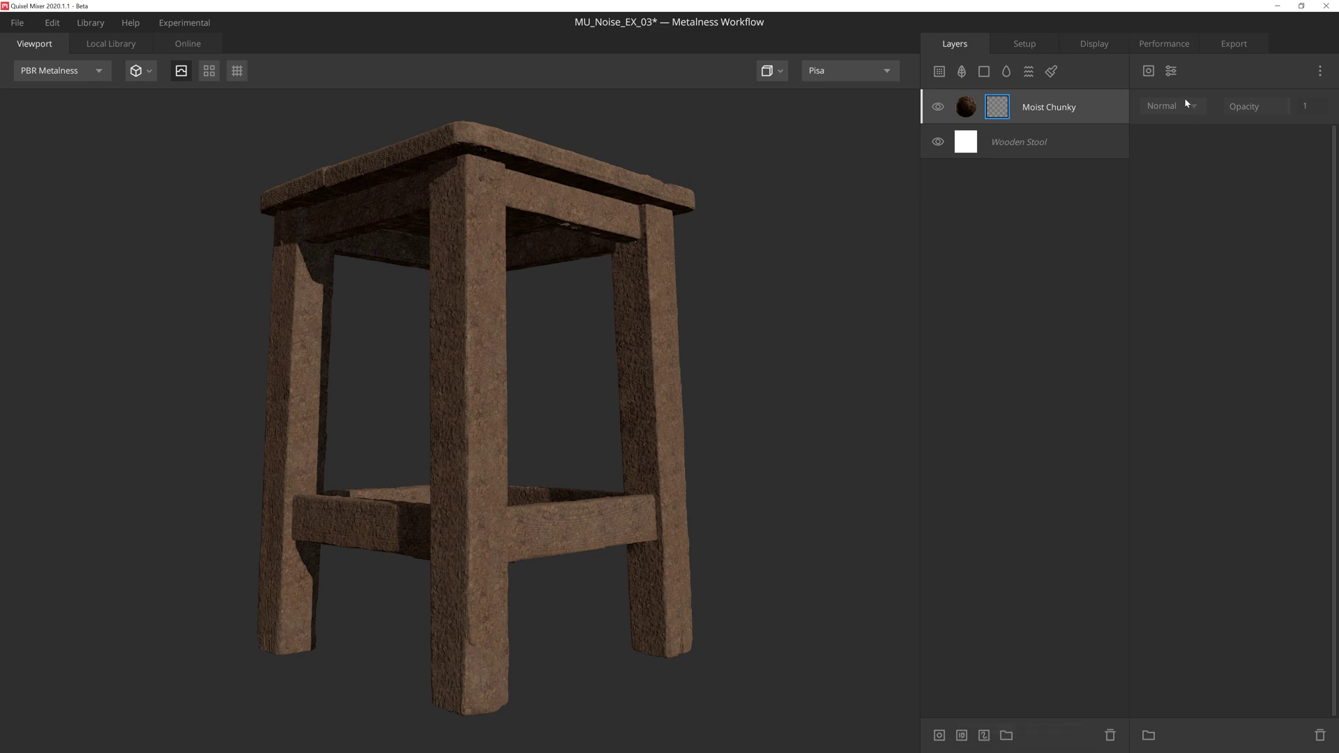
{"action": "left_click", "coordinate": [1146, 70]}
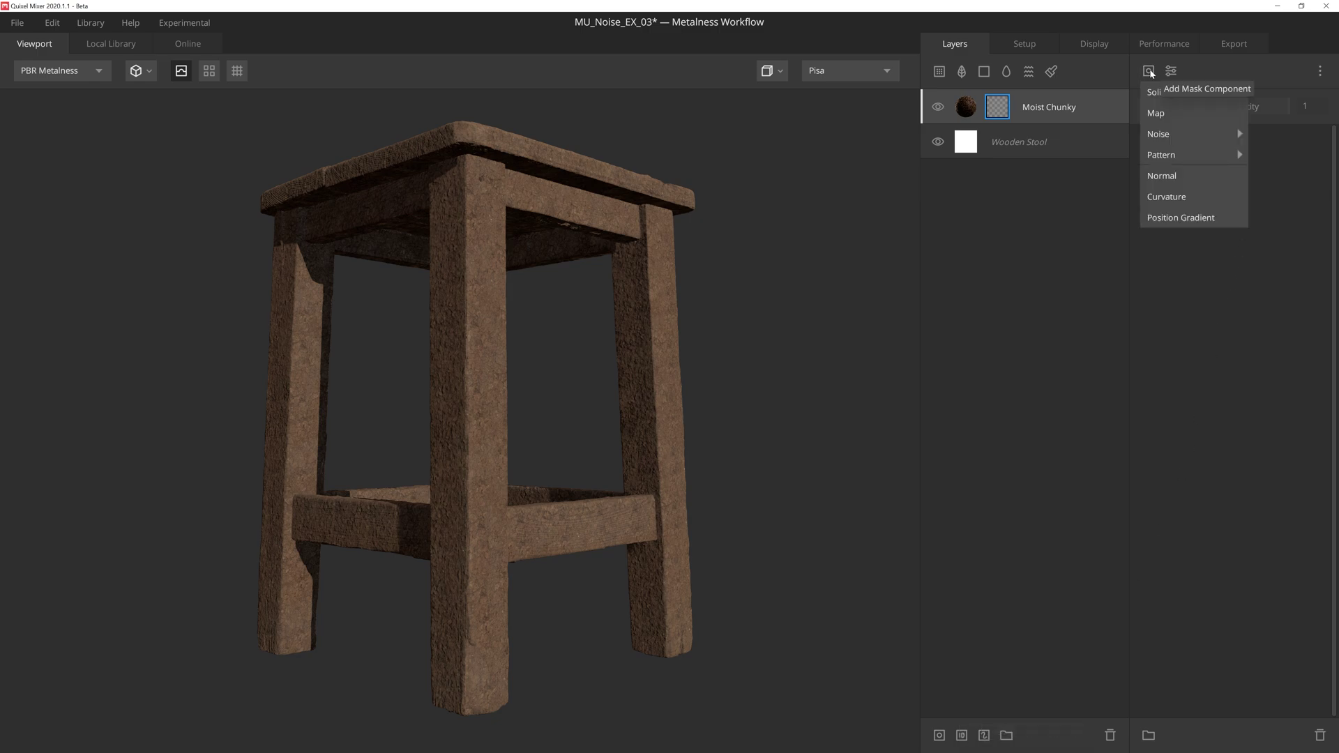
{"action": "left_click", "coordinate": [1172, 218]}
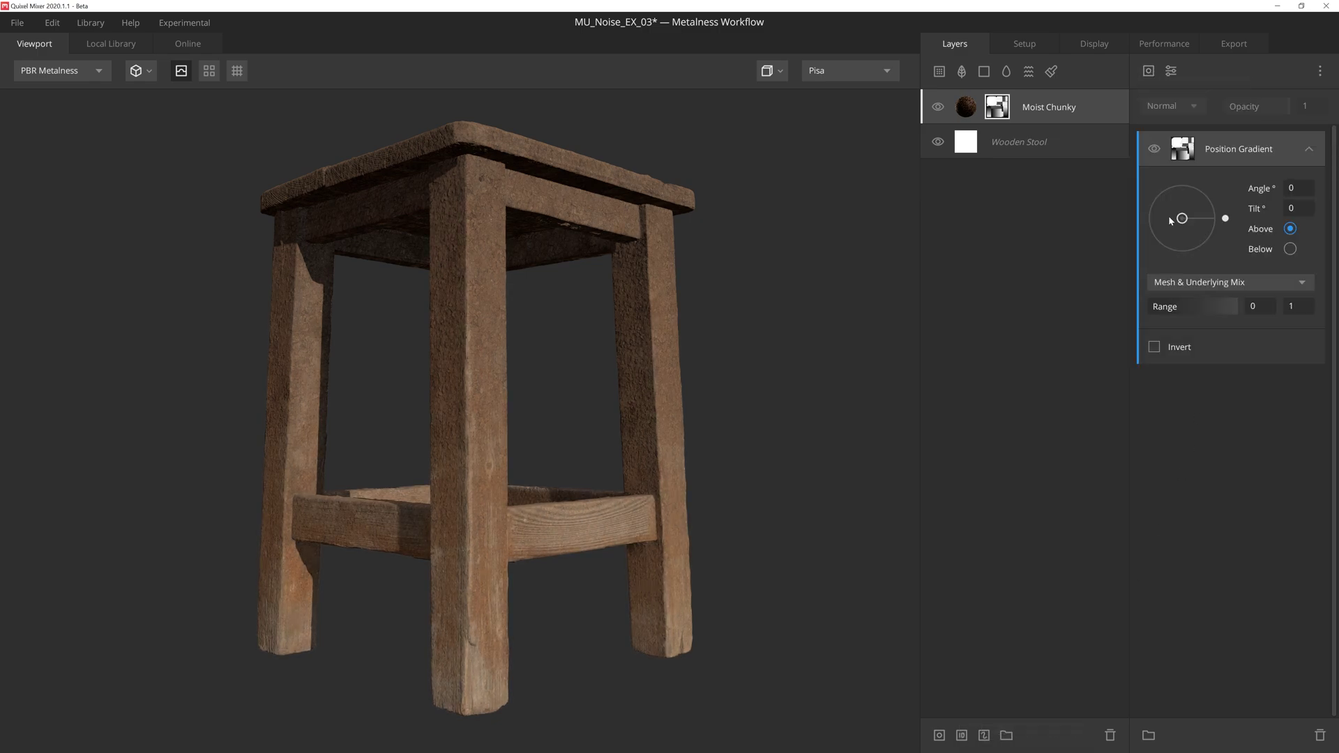
{"action": "mouse_move", "coordinate": [1150, 305]}
{"action": "left_mouse_down"}
{"action": "mouse_move", "coordinate": [1215, 307]}
{"action": "mouse_move", "coordinate": [1189, 306]}
{"action": "left_mouse_up"}
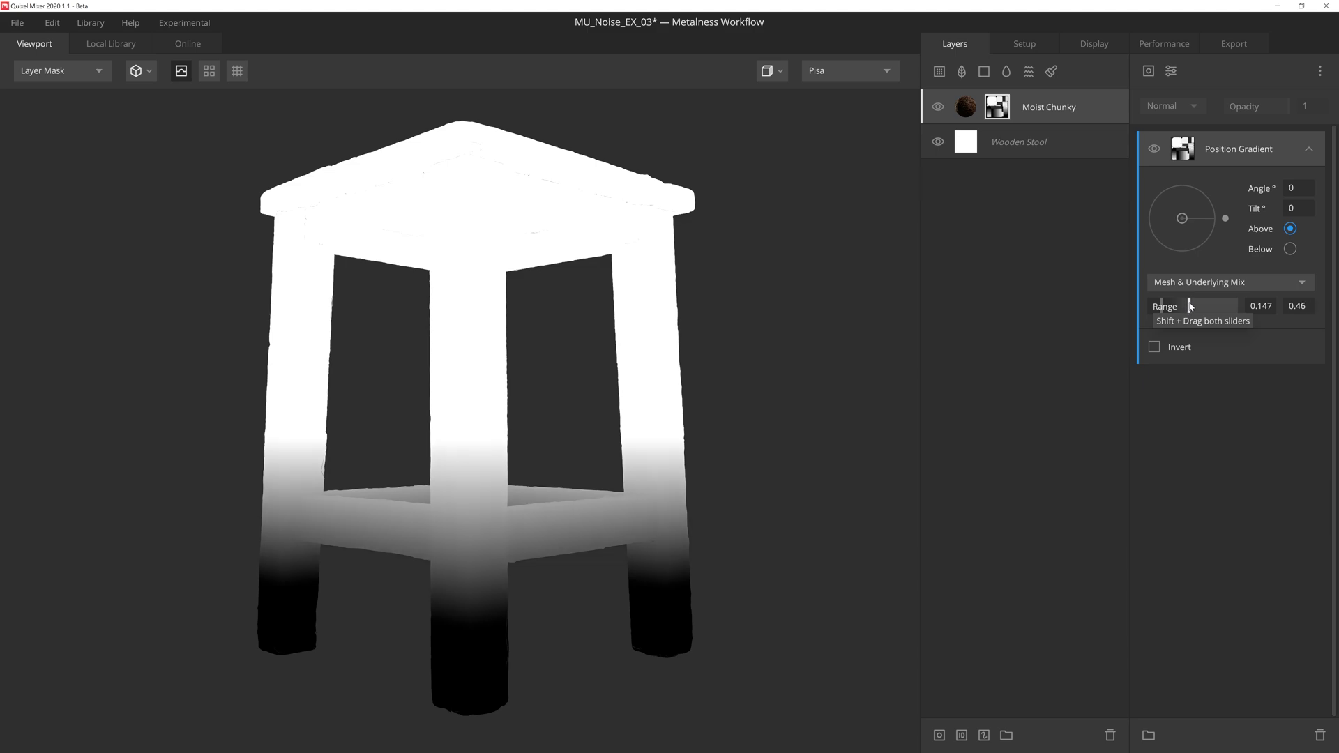
{"action": "left_click", "coordinate": [1155, 348]}
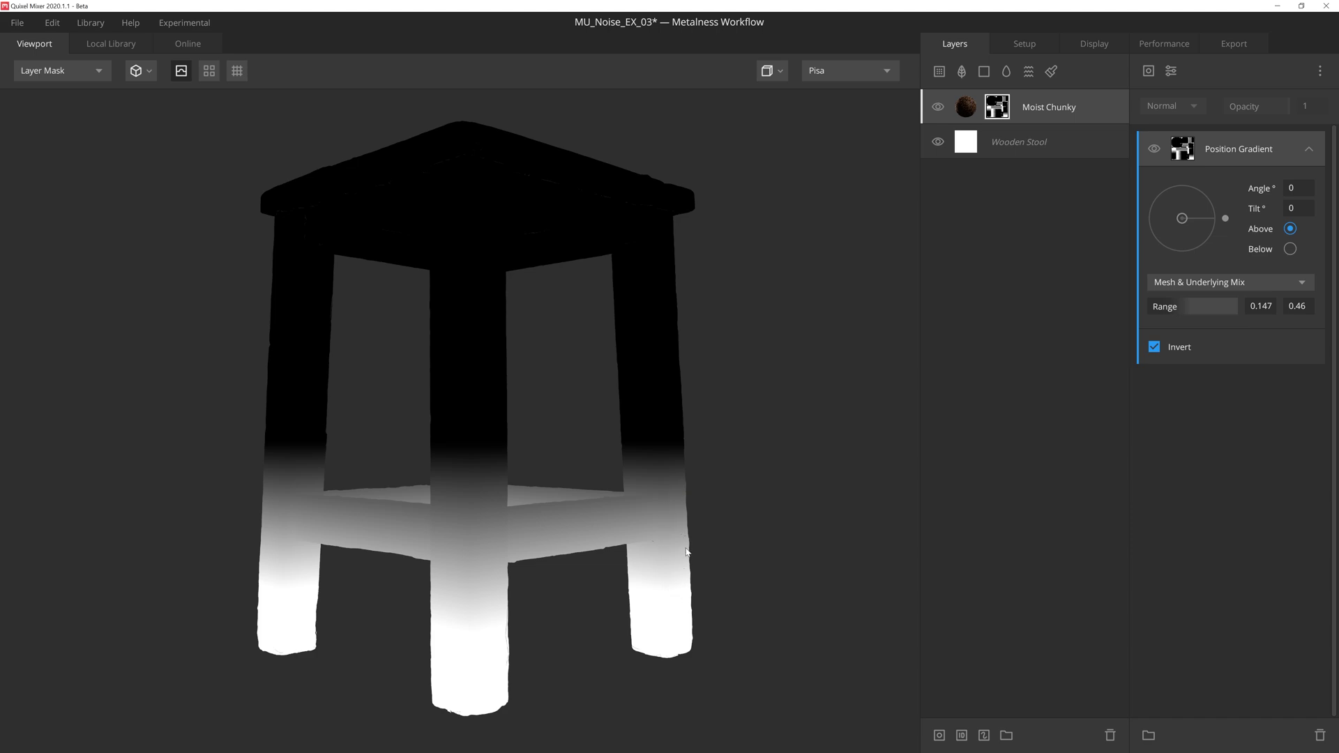
{"action": "left_click", "coordinate": [1148, 70]}
{"action": "mouse_move", "coordinate": [1158, 134]}
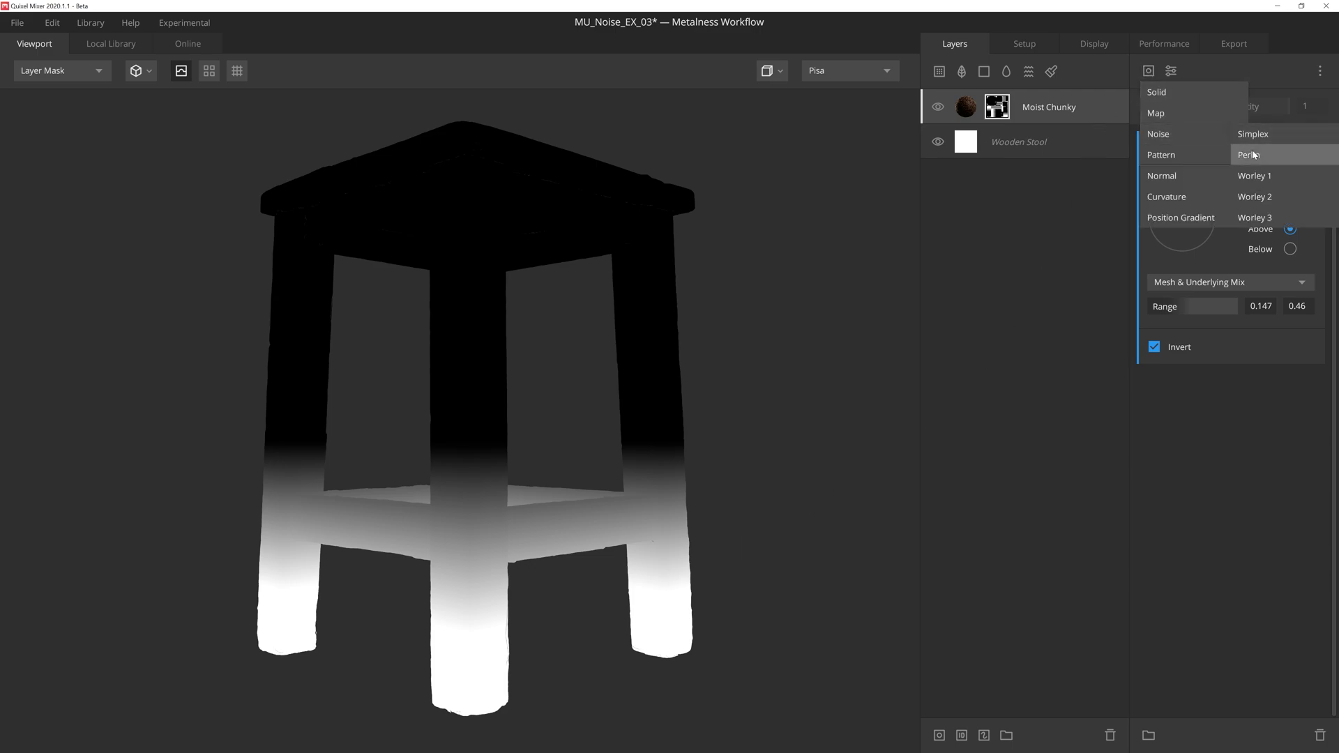
Overlay a Perlin noise with higher amplitude, octaves, lacunarity and persistance, and a new seed
{"action": "left_click", "coordinate": [1253, 155]}
{"action": "mouse_move", "coordinate": [1164, 252]}
{"action": "left_mouse_down"}
{"action": "mouse_move", "coordinate": [1204, 275]}
{"action": "mouse_move", "coordinate": [1277, 275]}
{"action": "left_mouse_up"}
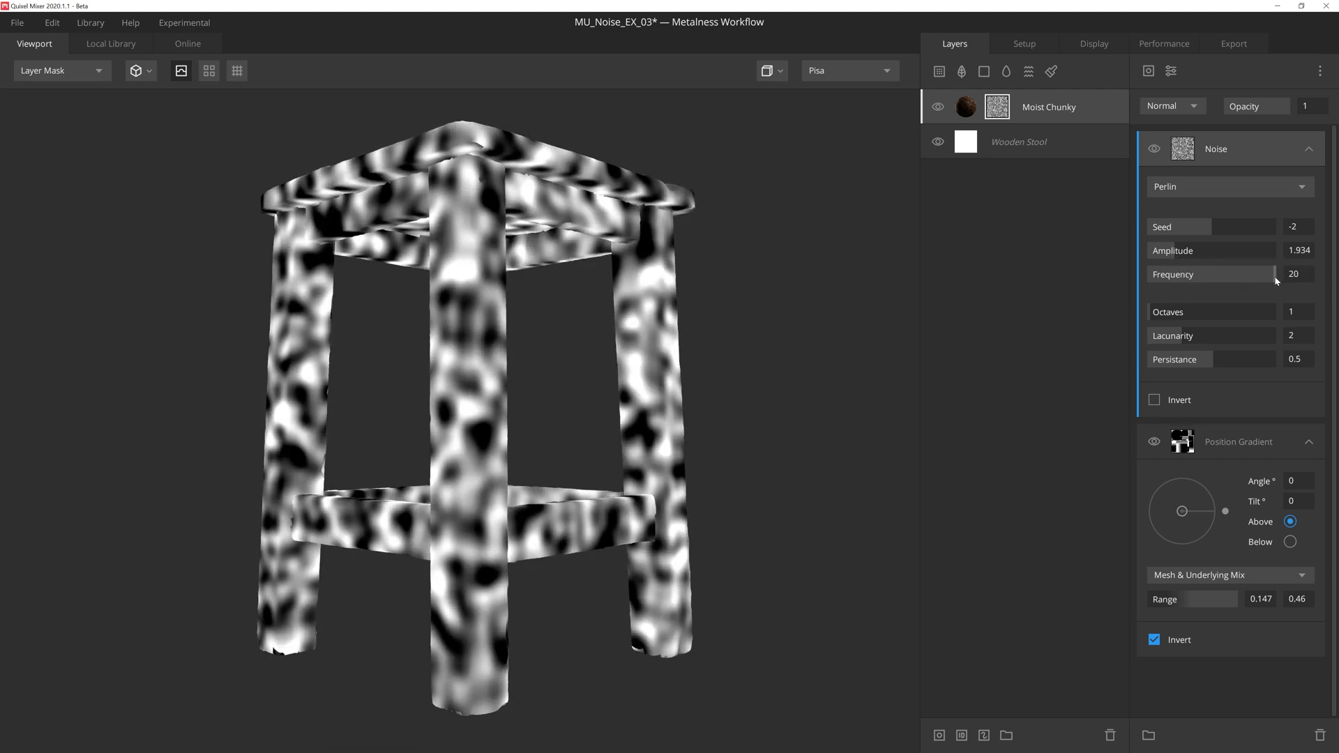
{"action": "mouse_move", "coordinate": [1154, 316]}
{"action": "left_mouse_down"}
{"action": "mouse_move", "coordinate": [1197, 313]}
{"action": "mouse_move", "coordinate": [1193, 336]}
{"action": "mouse_move", "coordinate": [1257, 358]}
{"action": "left_mouse_up"}
{"action": "left_click_drag", "start_coordinate": [1214, 227], "coordinate": [1180, 226]}
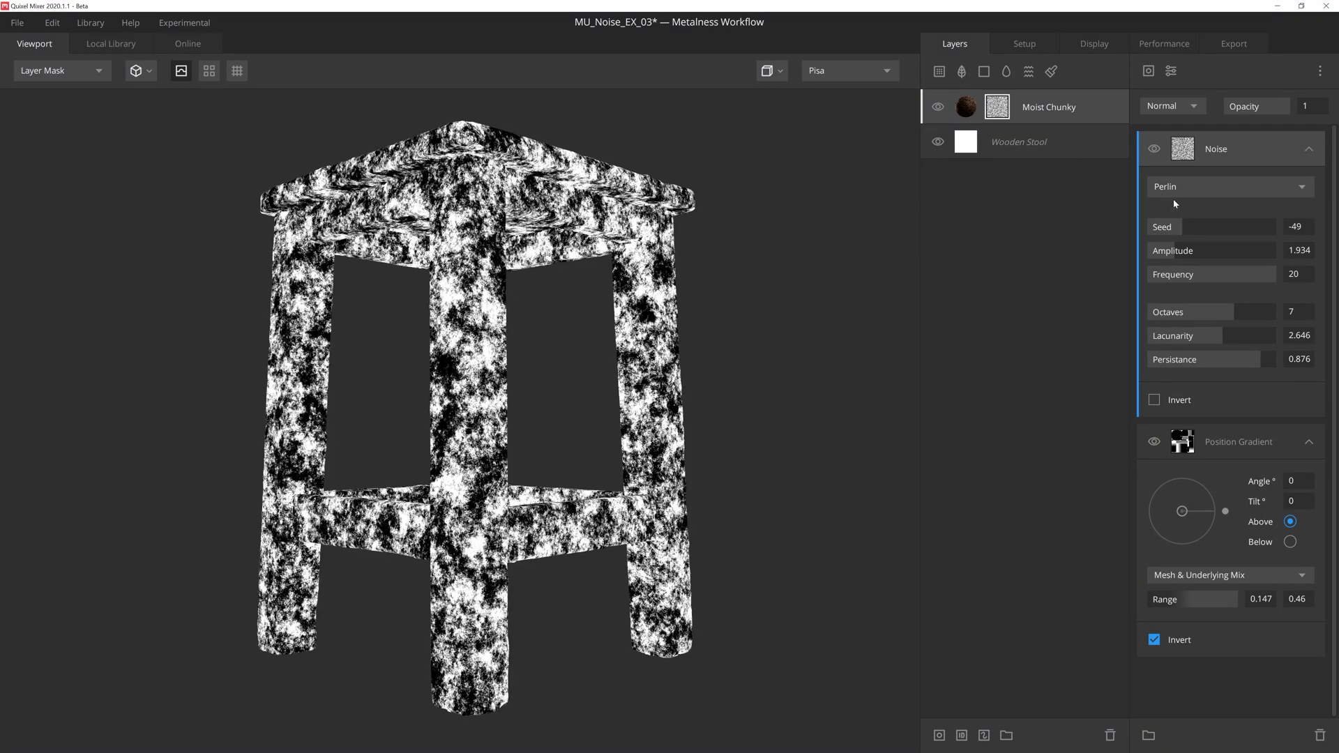
{"action": "left_click", "coordinate": [1166, 108]}
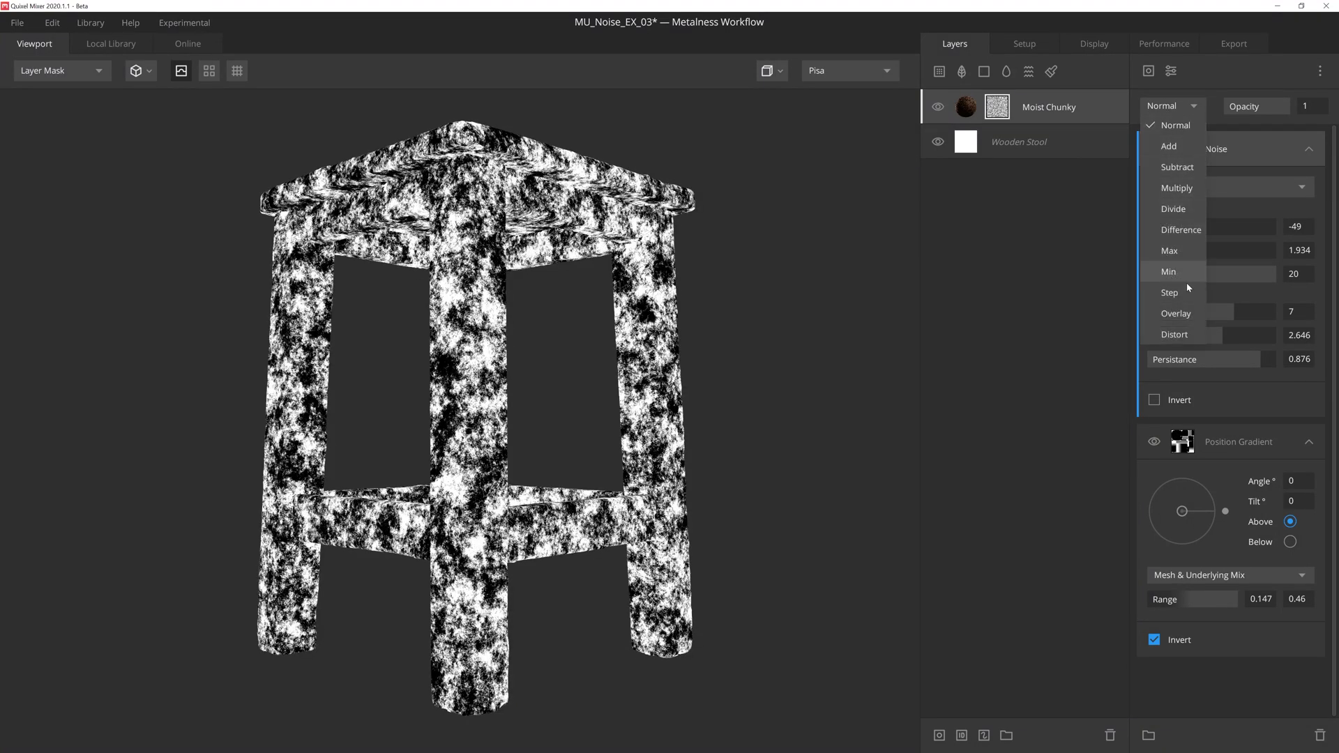
{"action": "left_click", "coordinate": [1181, 315]}
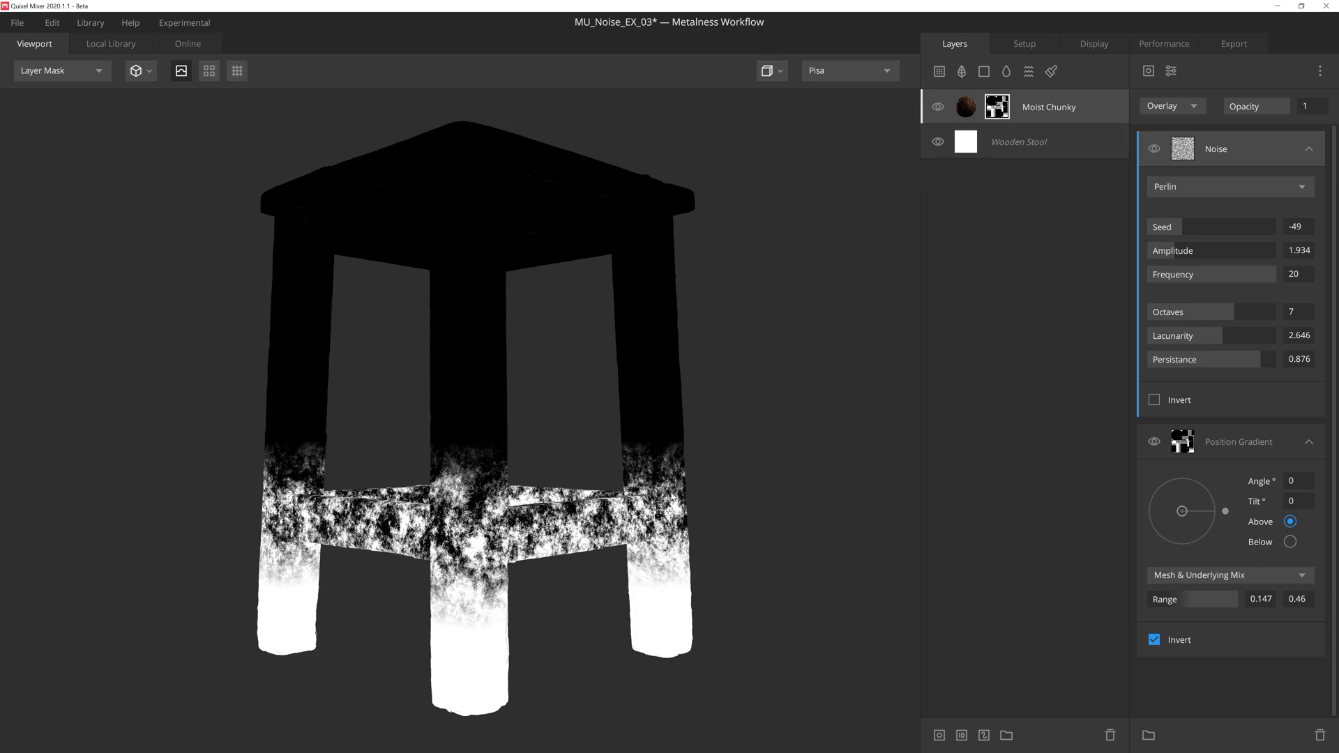
{"action": "left_click", "coordinate": [1157, 73]}
{"action": "mouse_move", "coordinate": [1159, 134]}
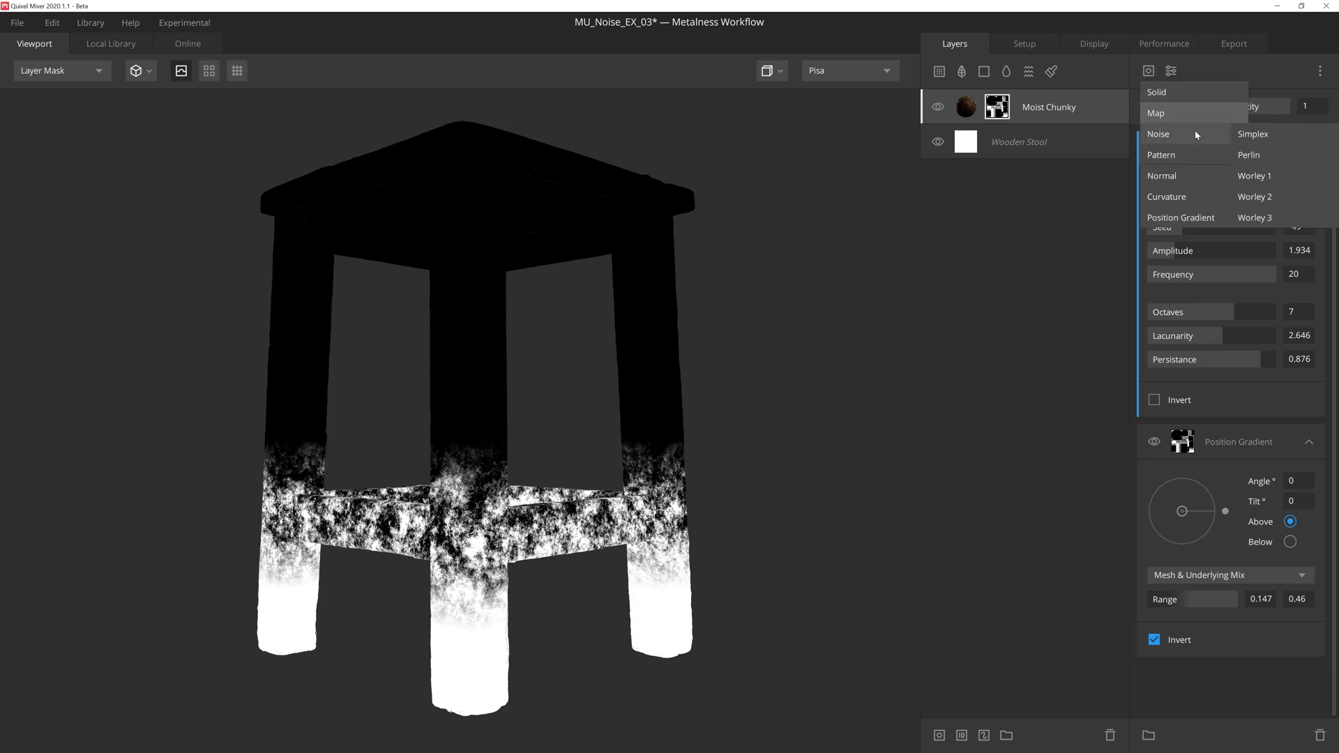
Overlay a second Perlin noise with amplitude 5.47, frequency 7.044 and a new seed
{"action": "left_click", "coordinate": [1260, 152]}
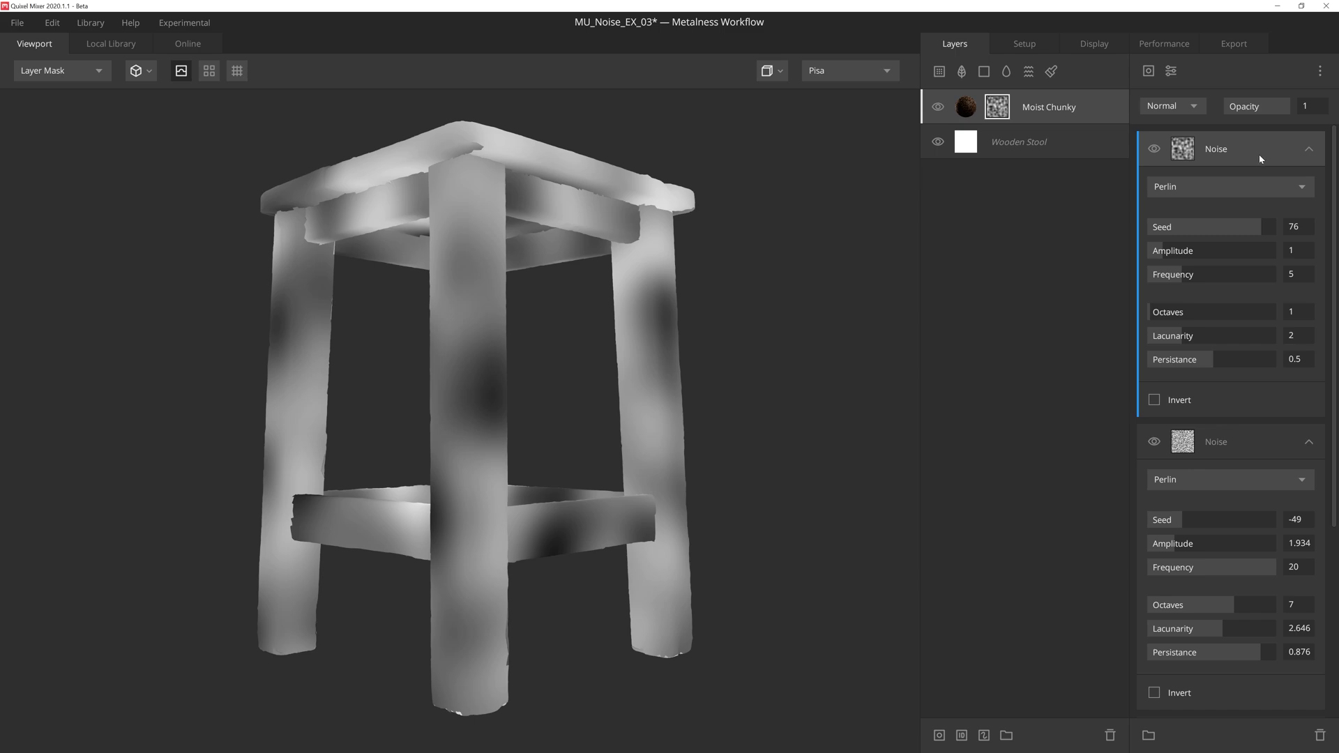
{"action": "left_click_drag", "start_coordinate": [1166, 253], "coordinate": [1218, 257]}
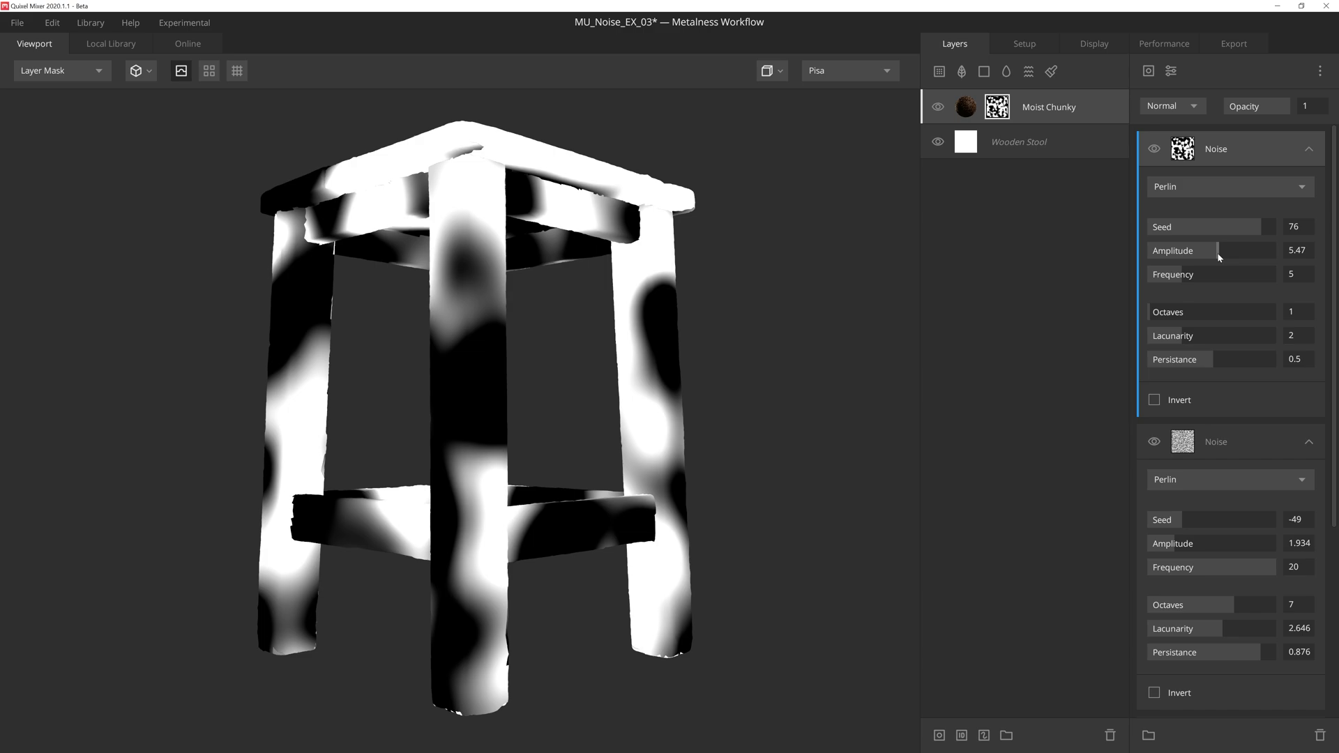
{"action": "left_click_drag", "start_coordinate": [1181, 283], "coordinate": [1194, 283]}
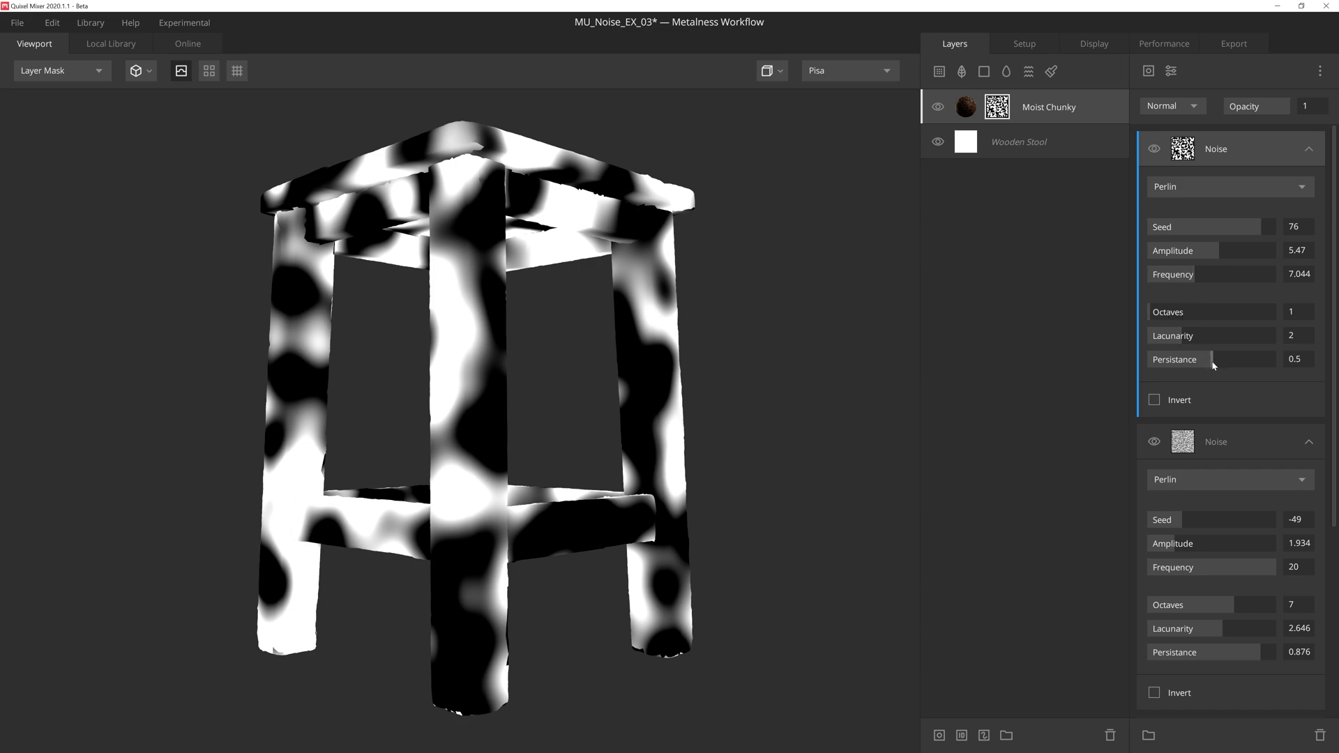
{"action": "left_click", "coordinate": [1181, 107]}
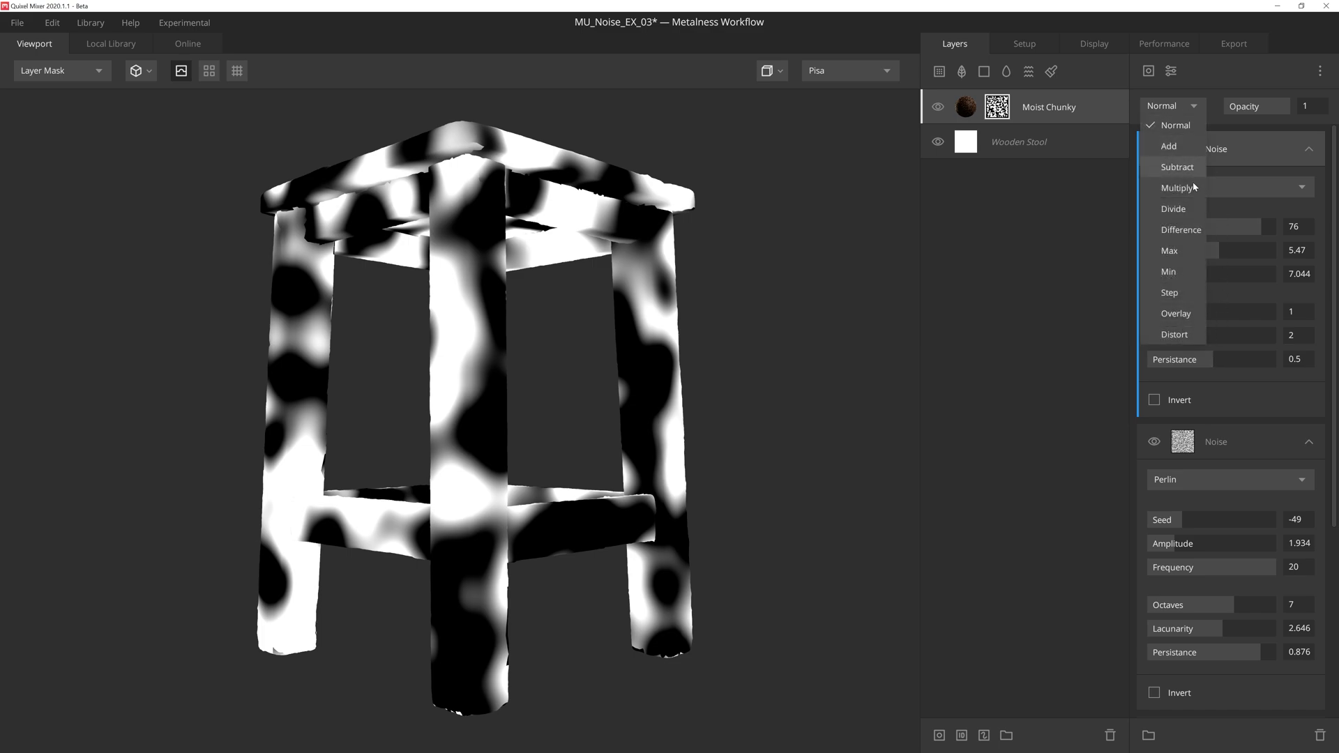
{"action": "left_click", "coordinate": [1189, 314]}
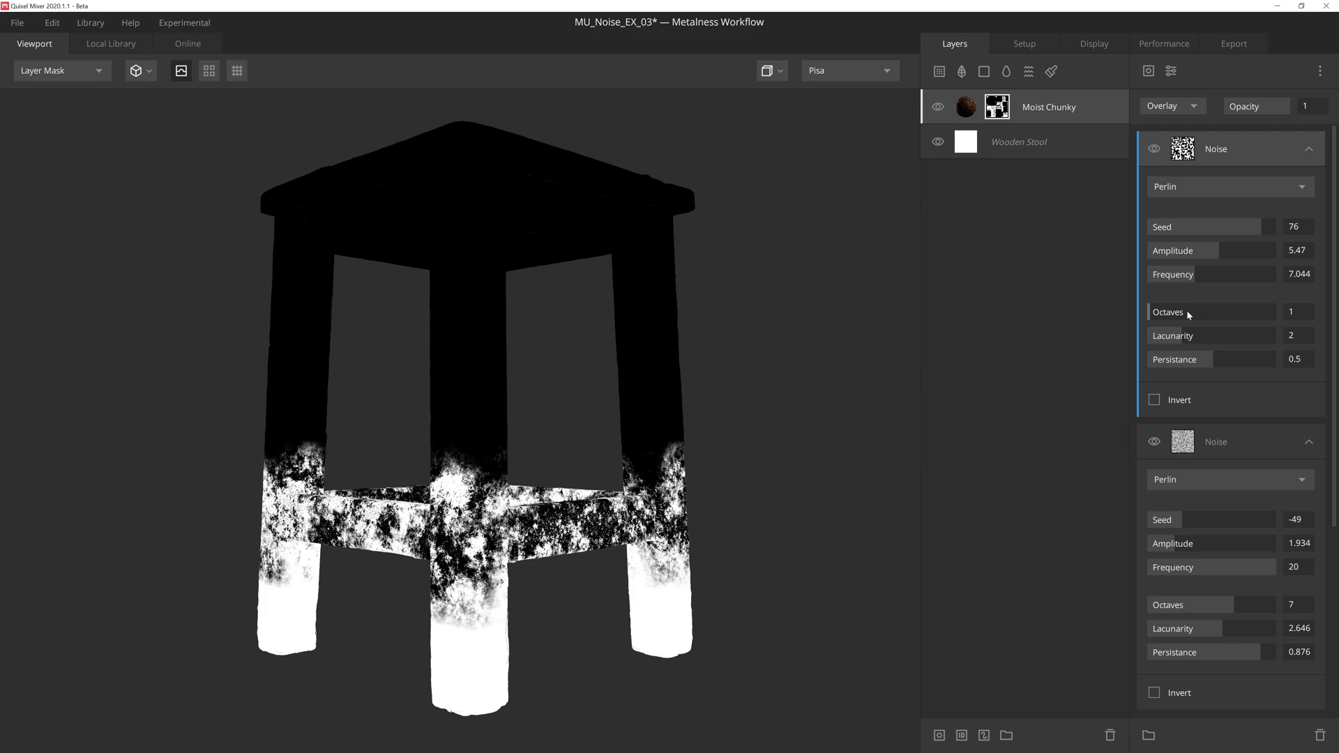
{"action": "left_click_drag", "start_coordinate": [1258, 226], "coordinate": [1228, 229]}
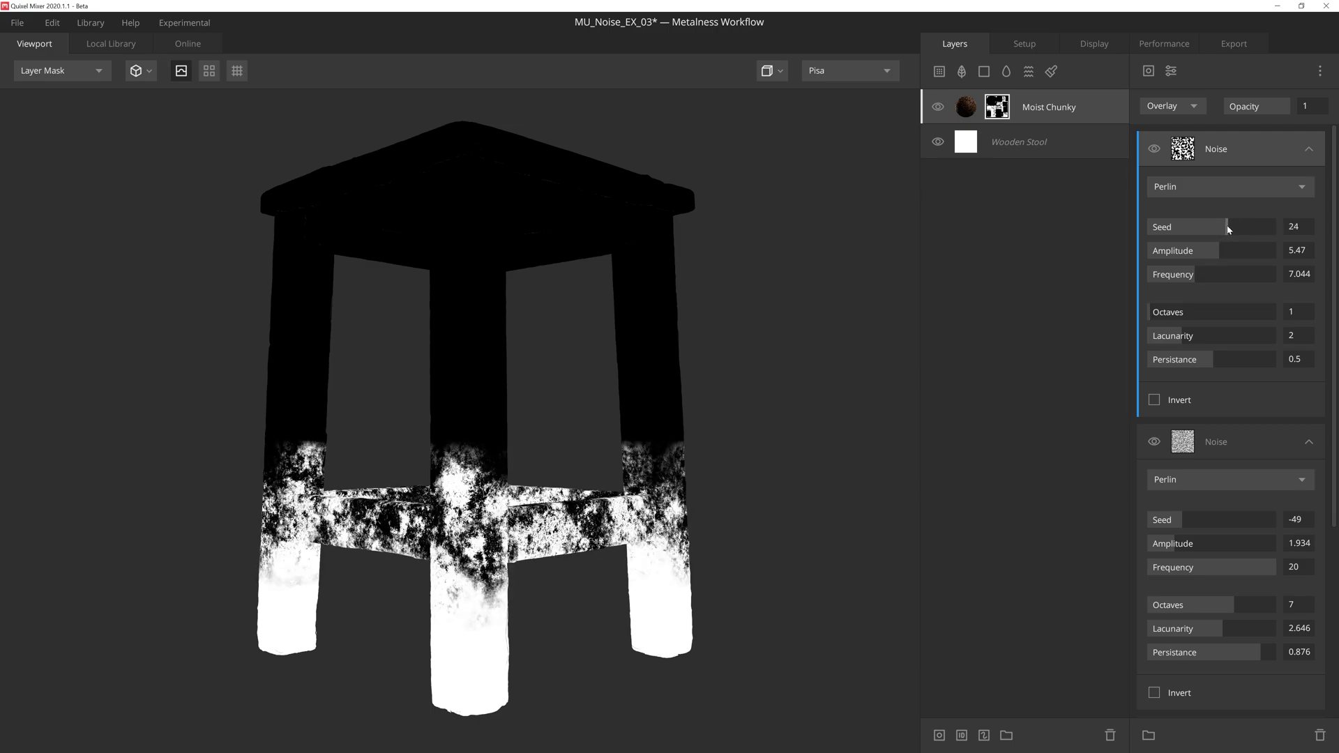
Add a third Perlin Noise with Amplitude 0.608 and higher Frequency, Octaves, Lacunarity and Persistance
{"action": "left_click", "coordinate": [1149, 70]}
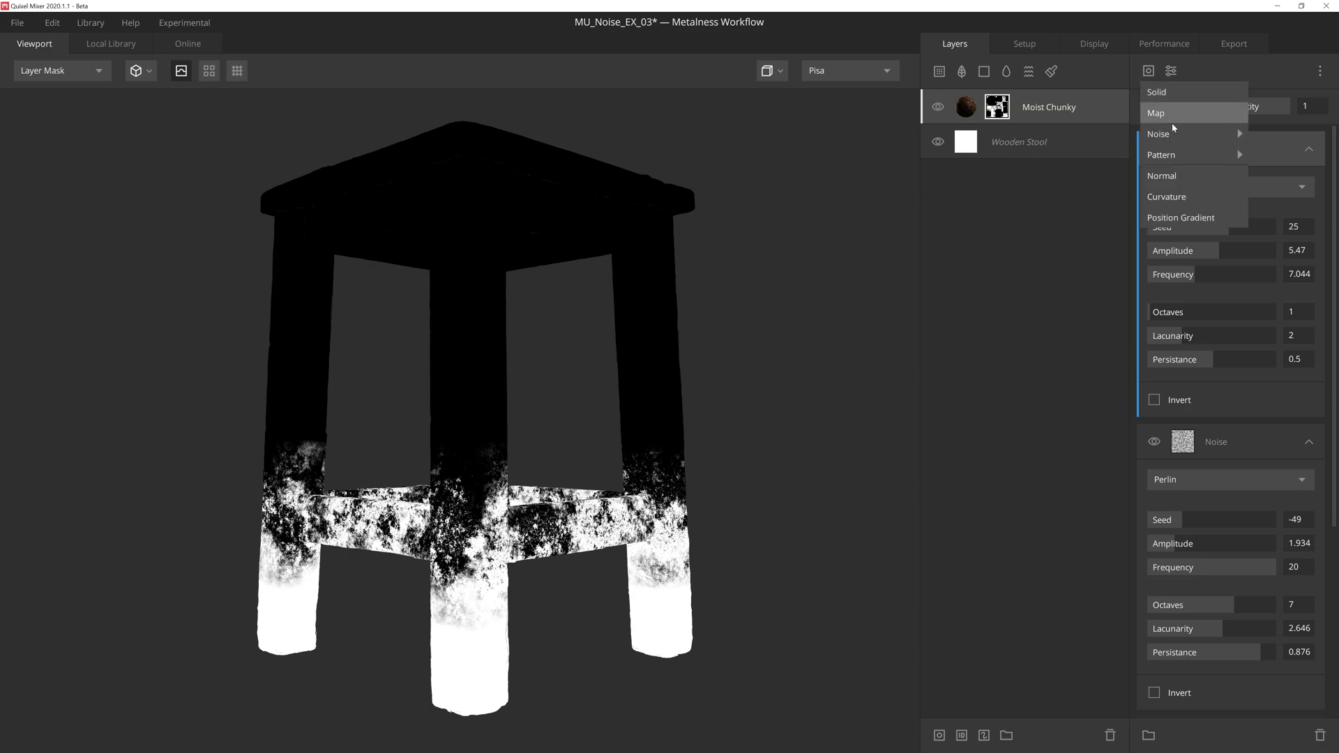
{"action": "left_click", "coordinate": [1254, 152]}
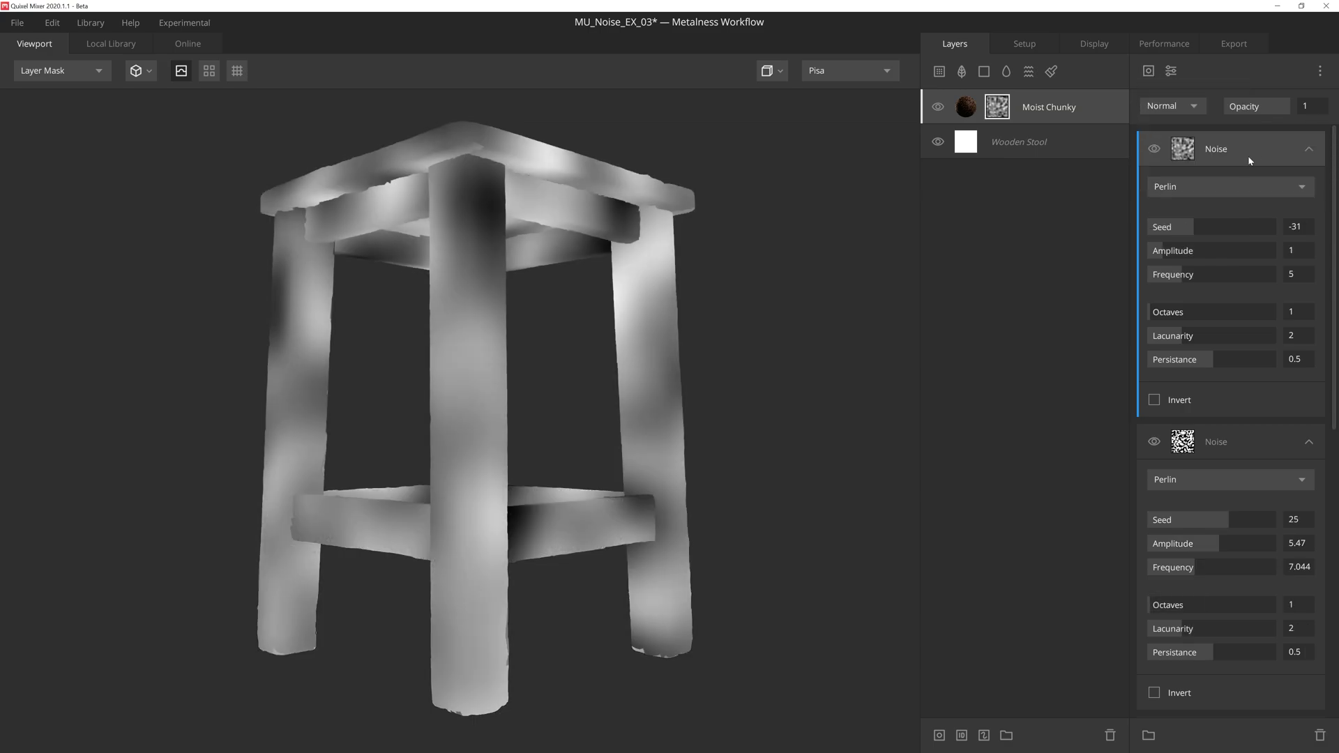
{"action": "left_click_drag", "start_coordinate": [1162, 252], "coordinate": [1155, 252]}
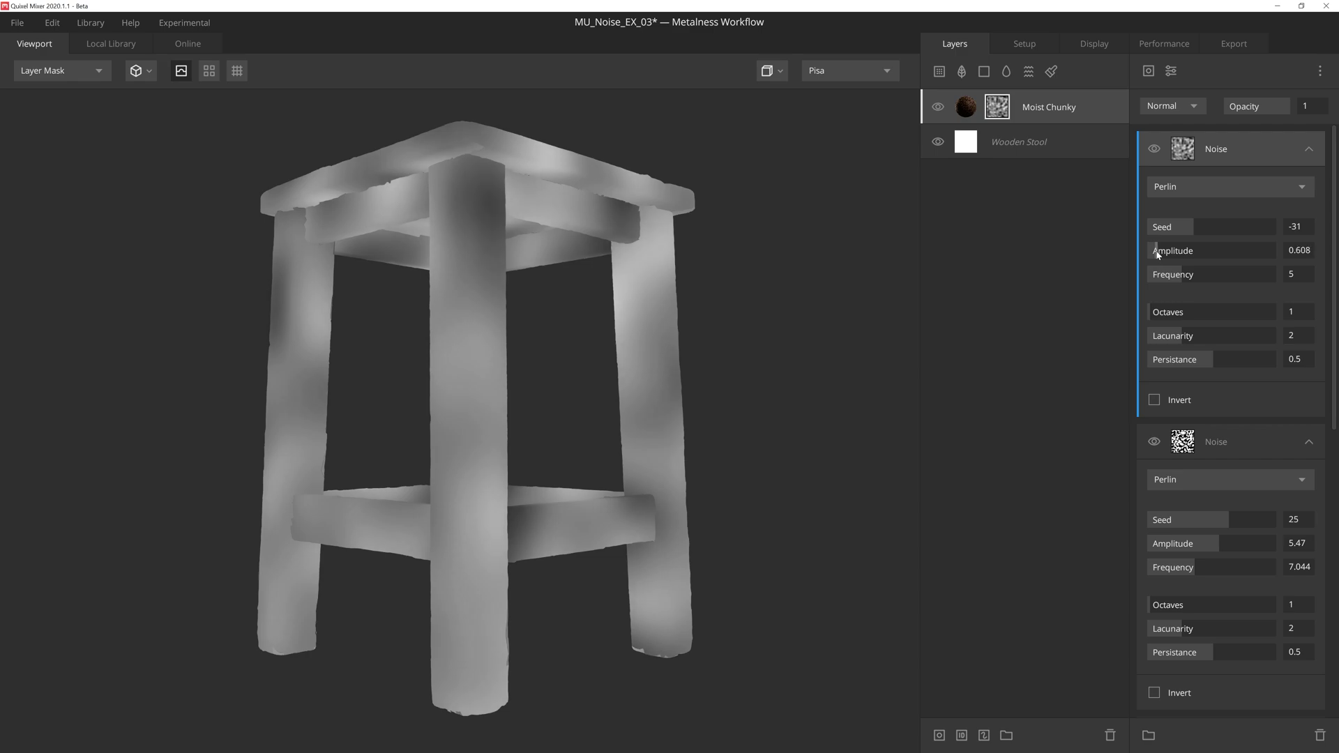
{"action": "mouse_move", "coordinate": [1173, 274]}
{"action": "left_mouse_down"}
{"action": "mouse_move", "coordinate": [1208, 276]}
{"action": "mouse_move", "coordinate": [1238, 359]}
{"action": "left_mouse_up"}
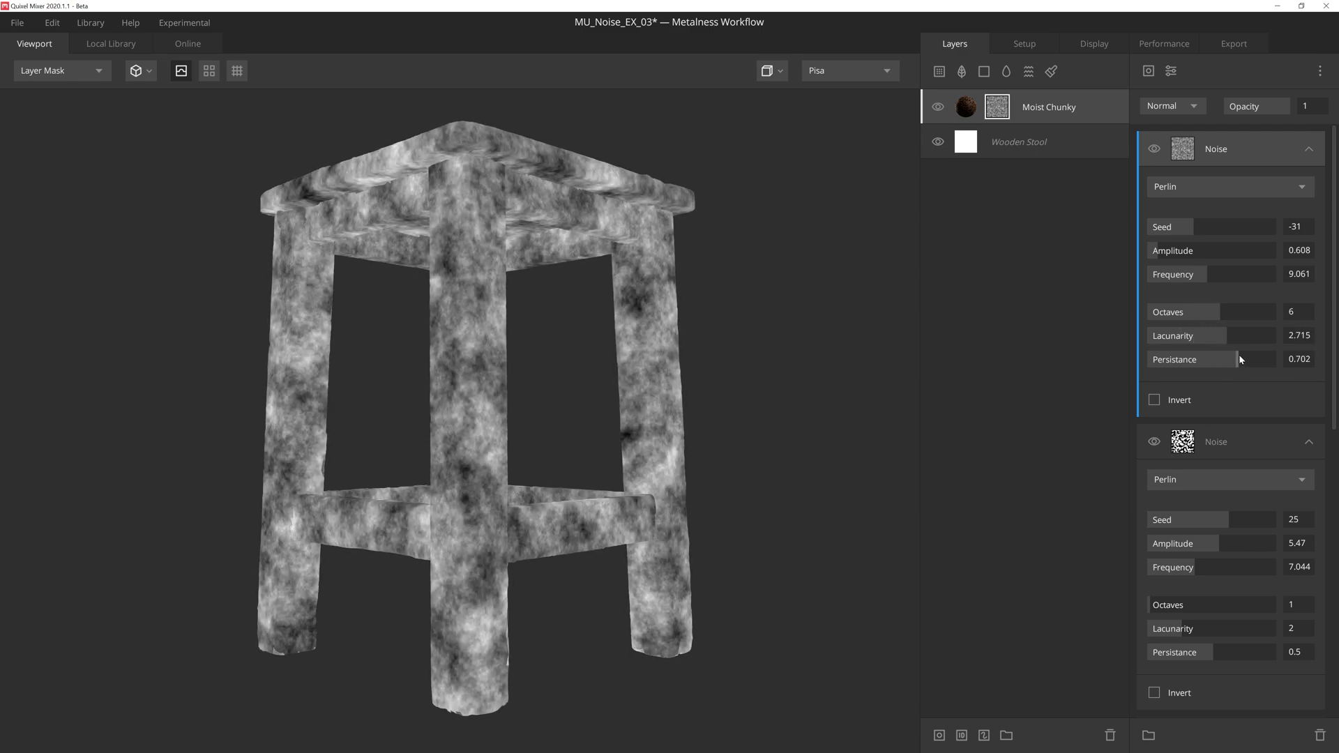
{"action": "left_click_drag", "start_coordinate": [1238, 359], "coordinate": [1271, 359]}
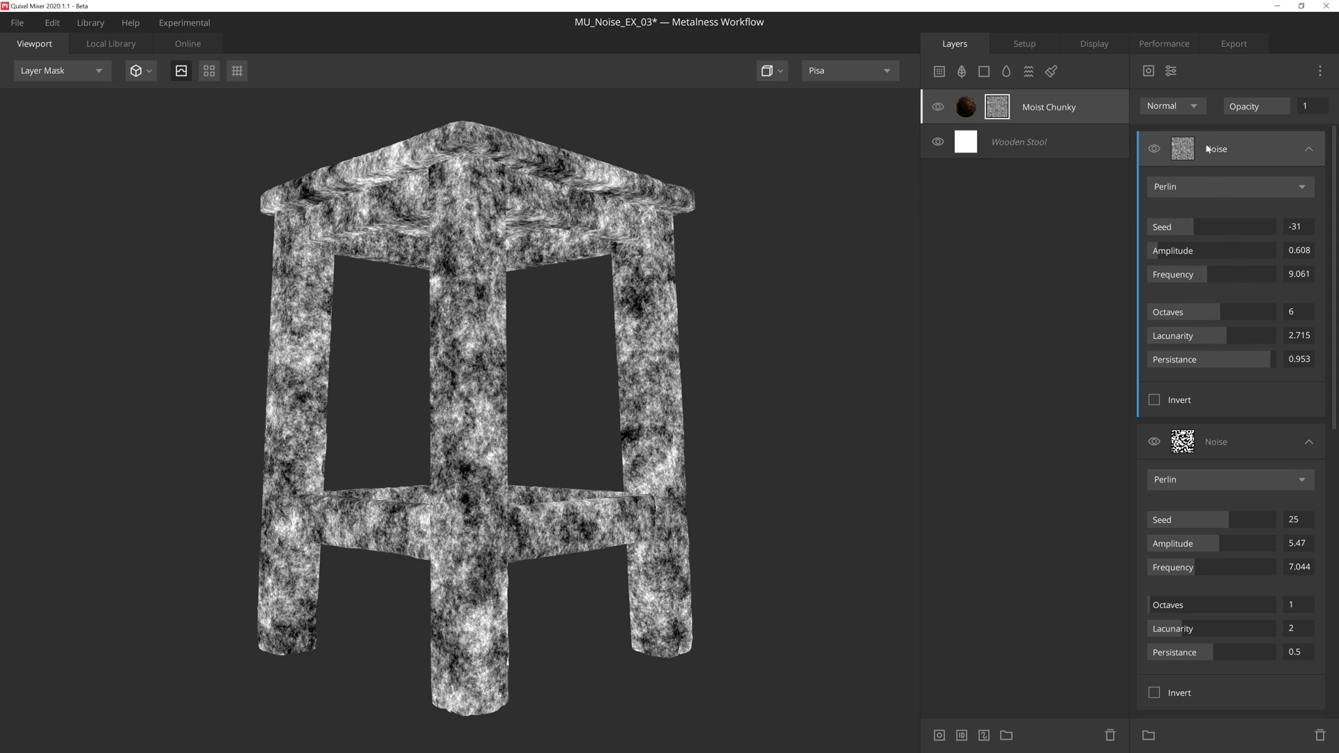
Blend the third noise into the mask with Multiply at 0.385 opacity
{"action": "left_click", "coordinate": [1186, 106]}
{"action": "left_click", "coordinate": [1190, 188]}
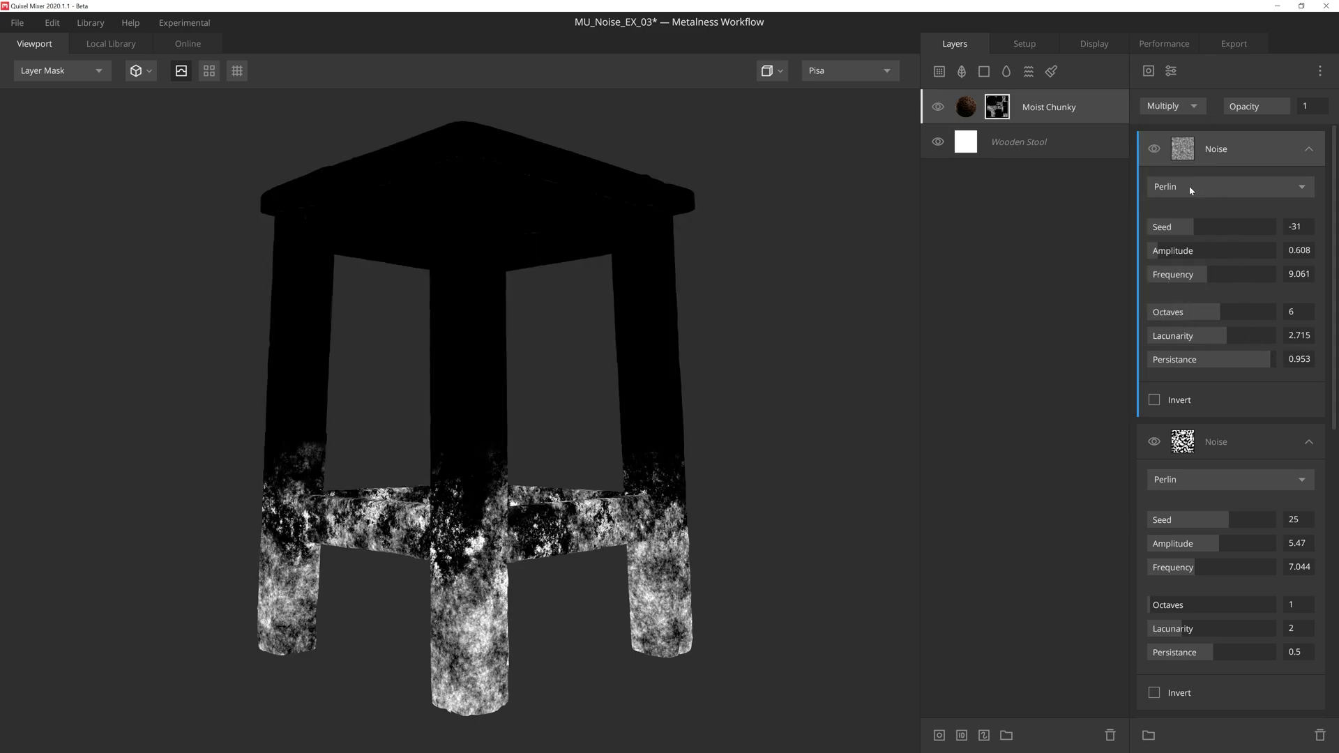
{"action": "left_click_drag", "start_coordinate": [1289, 106], "coordinate": [1251, 108]}
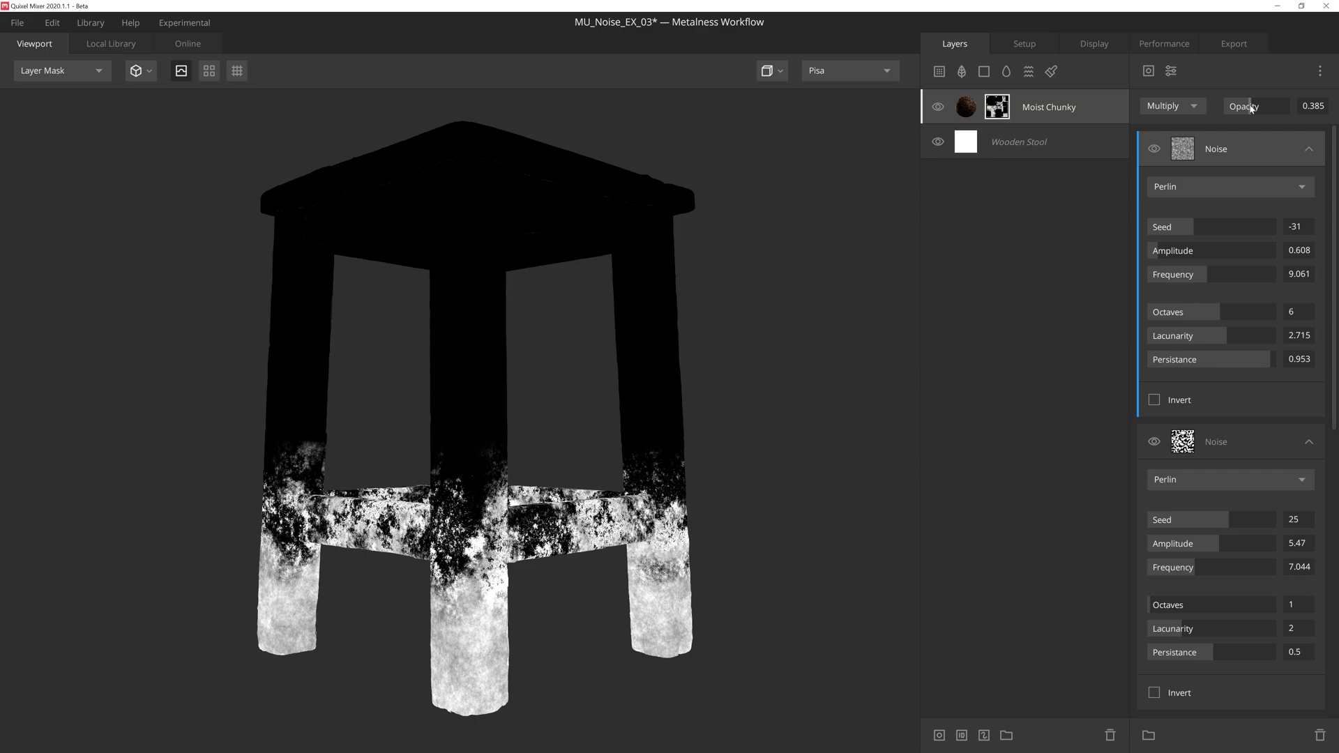
Switch the viewport to PBR Metalness and orbit lower to inspect the stool's muddy legs
{"action": "key", "text": "1"}
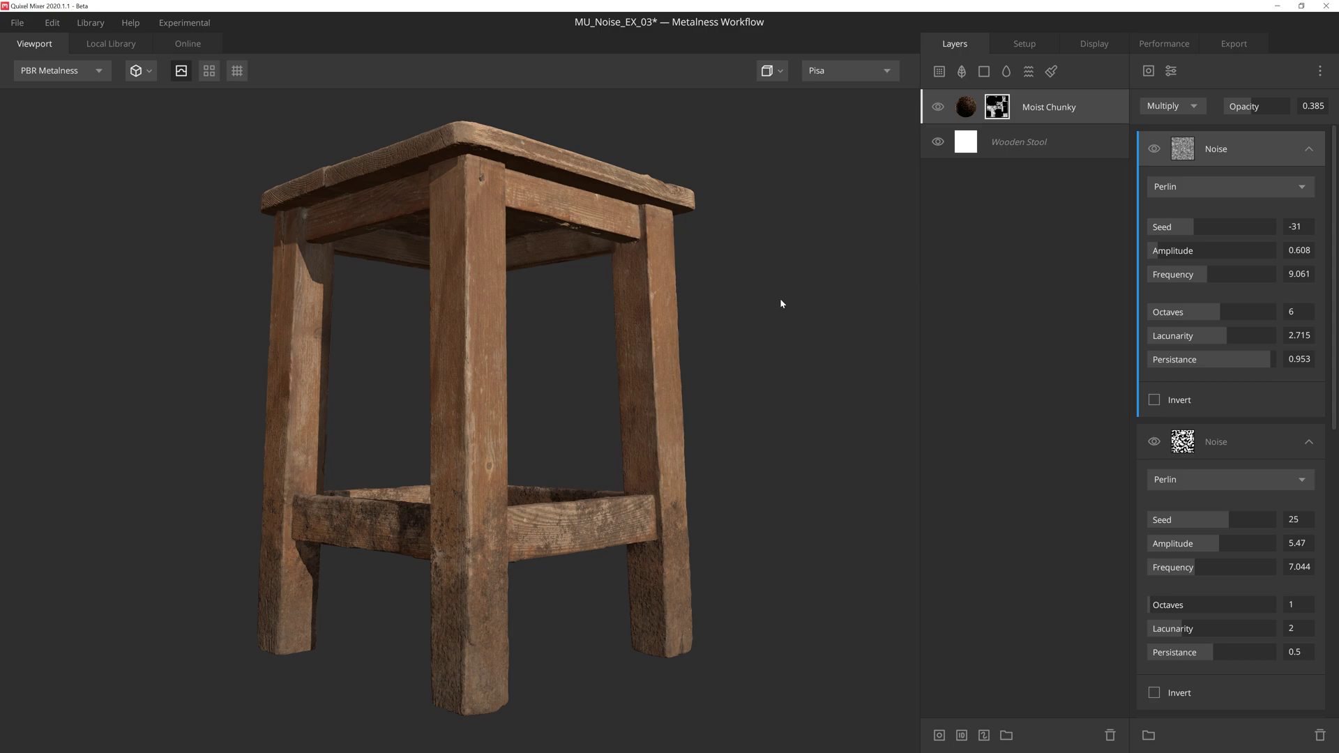
{"action": "mouse_move", "coordinate": [780, 303]}
{"action": "left_mouse_down"}
{"action": "mouse_move", "coordinate": [784, 328]}
{"action": "mouse_move", "coordinate": [739, 298]}
{"action": "mouse_move", "coordinate": [789, 308]}
{"action": "left_mouse_up"}
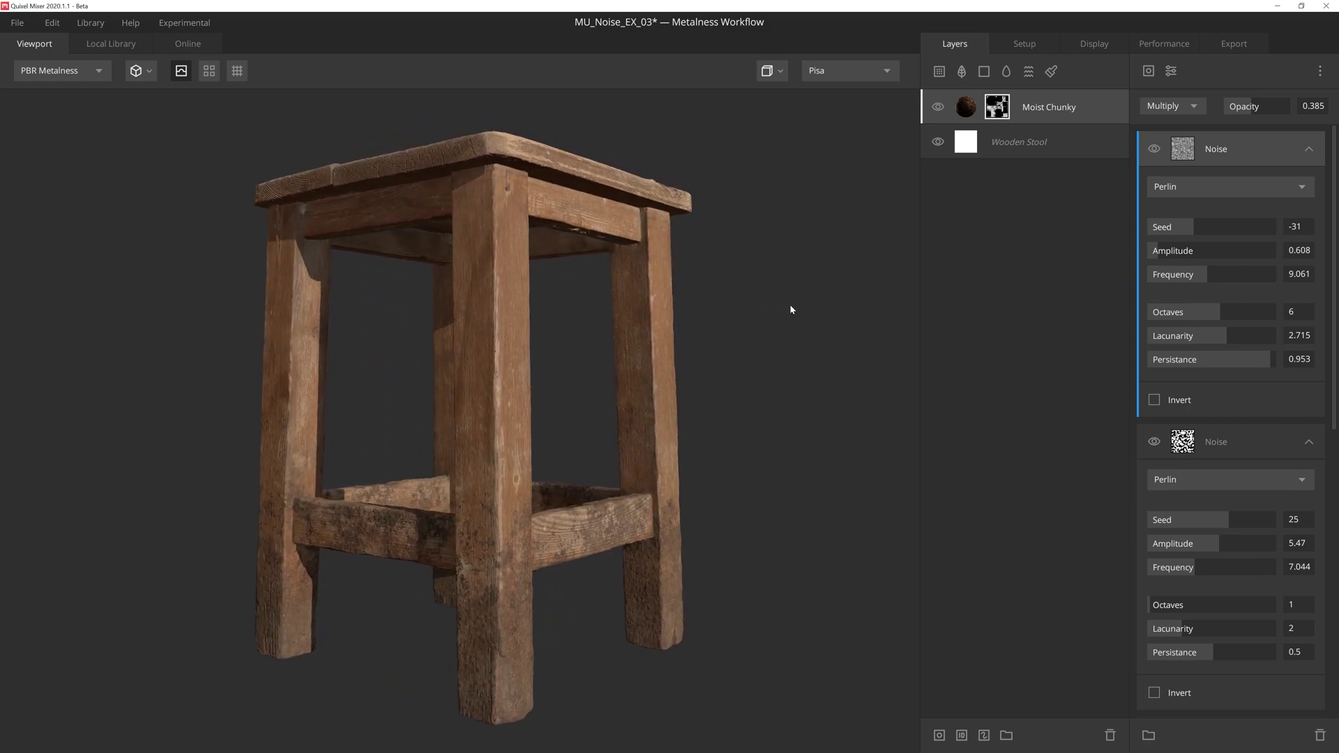